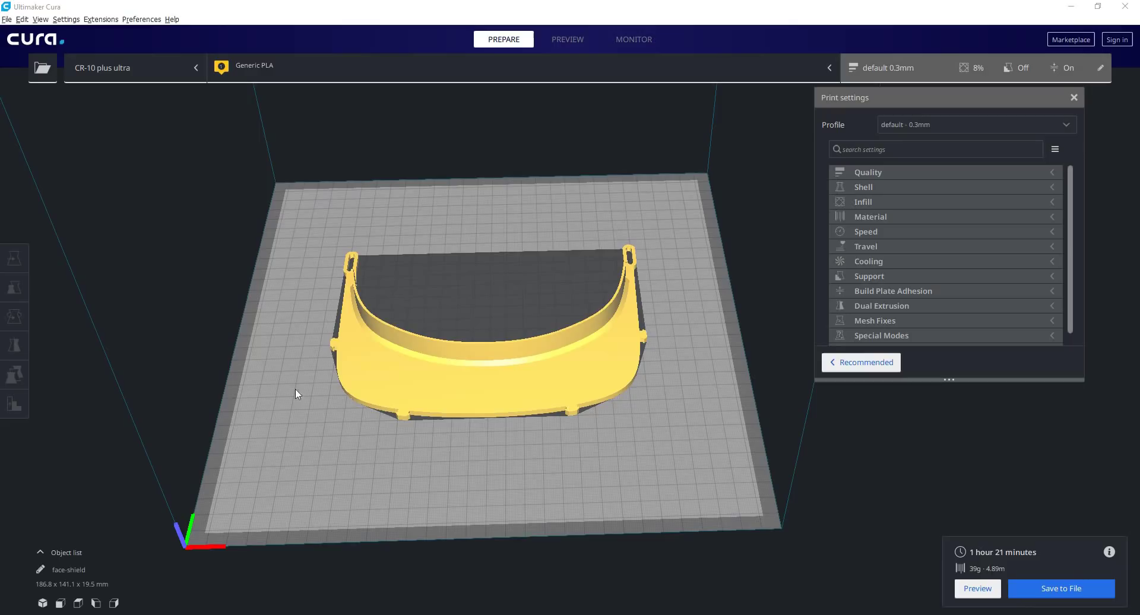
Select the face shield model on the build plate.
{"action": "key", "text": "ctrl+a"}
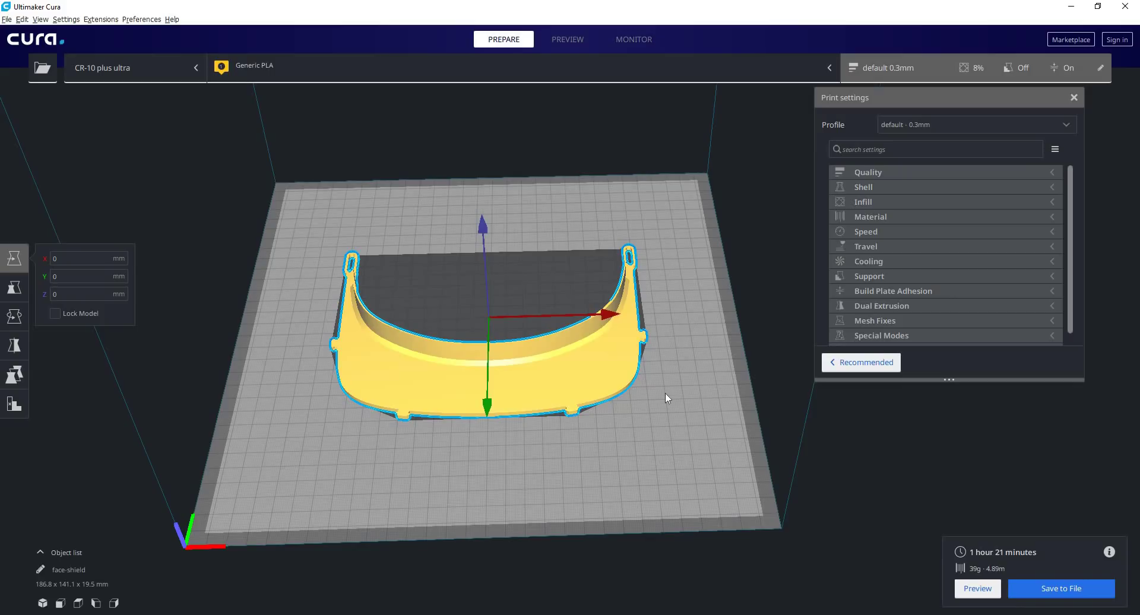
{"action": "scroll", "coordinate": [672, 409], "scroll_direction": "up", "scroll_amount": 2}
{"action": "scroll", "coordinate": [670, 394], "scroll_direction": "down", "scroll_amount": 2}
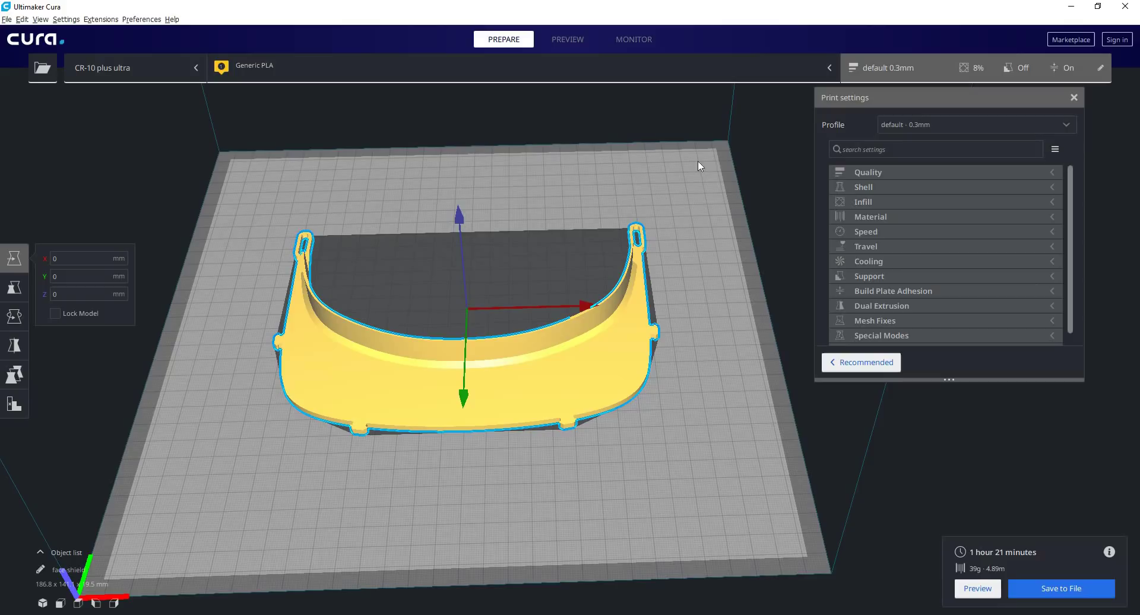
Slice the model with the Draft - 0.2mm profile and switch the print profile back to default.
{"action": "left_click", "coordinate": [1003, 124]}
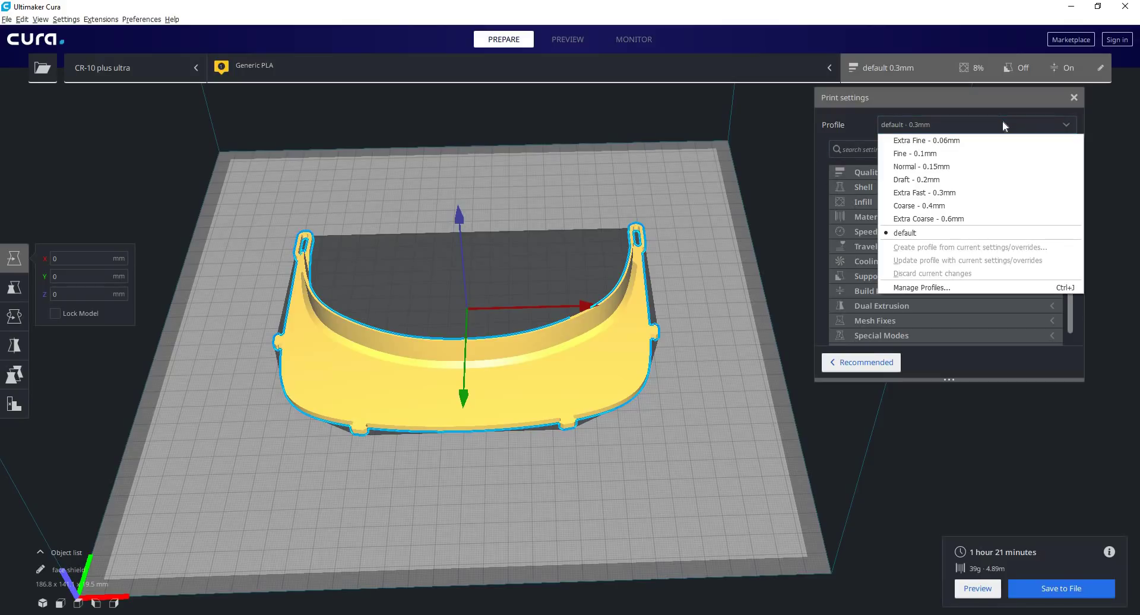
{"action": "left_click", "coordinate": [963, 179]}
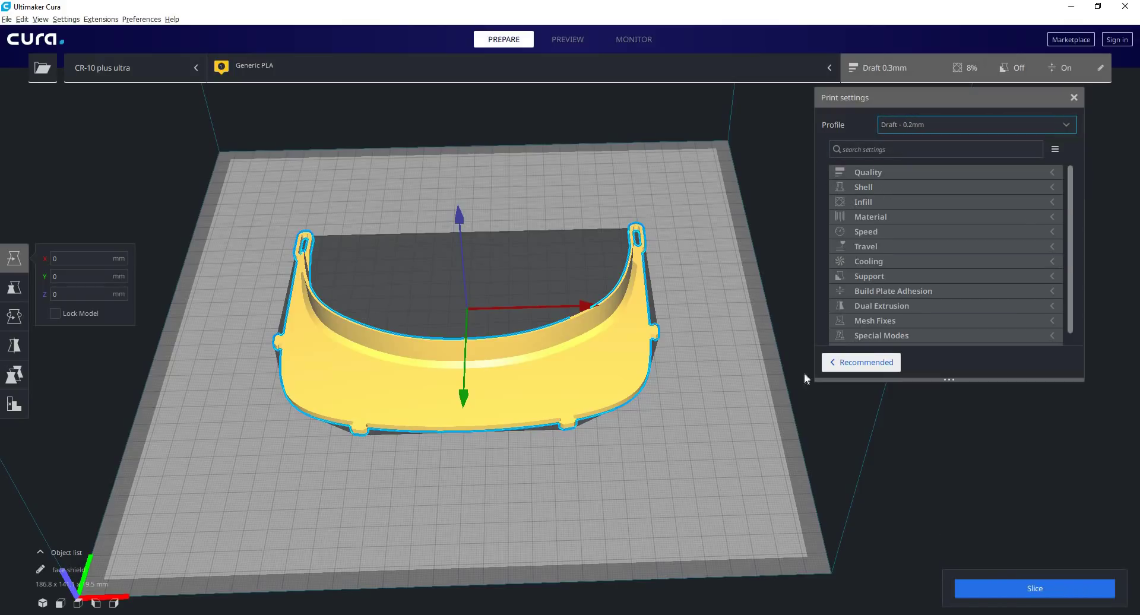
{"action": "left_click", "coordinate": [1030, 590]}
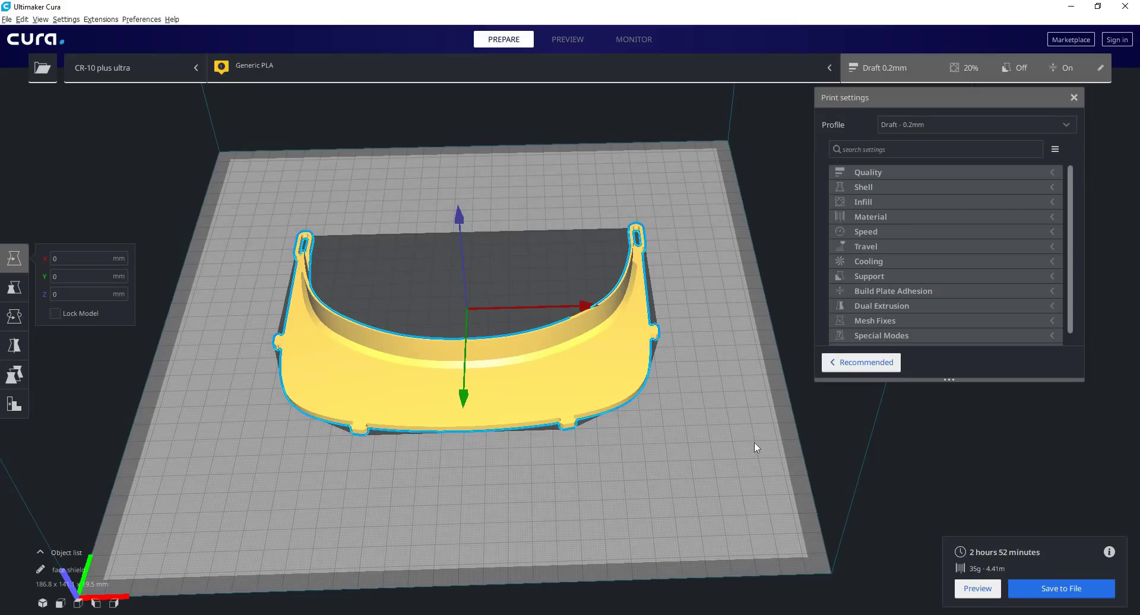
{"action": "left_click", "coordinate": [944, 125]}
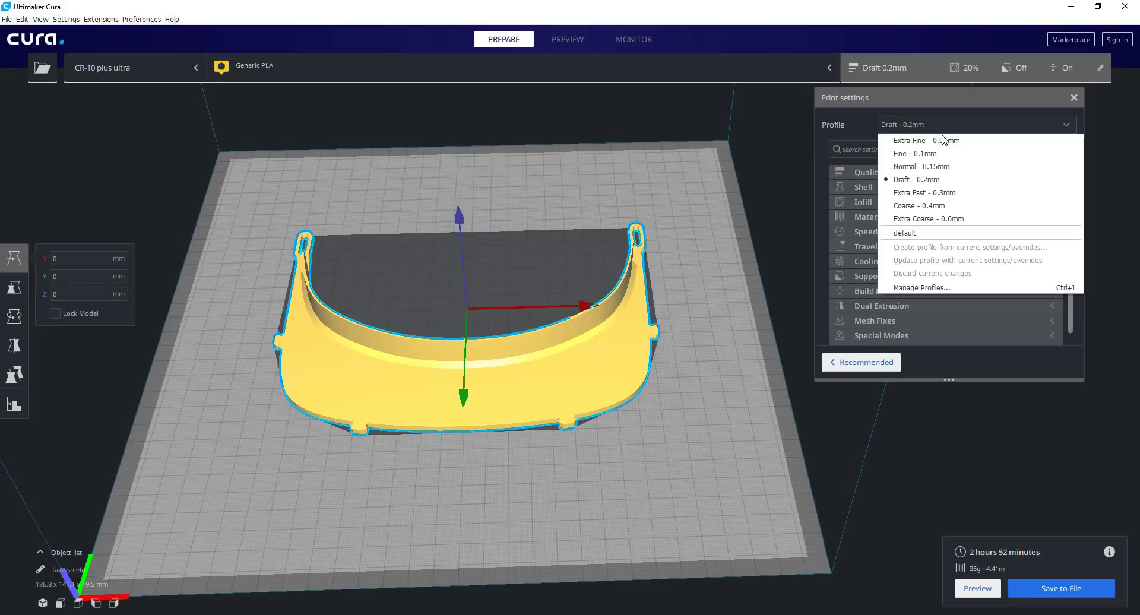
{"action": "left_click", "coordinate": [908, 232]}
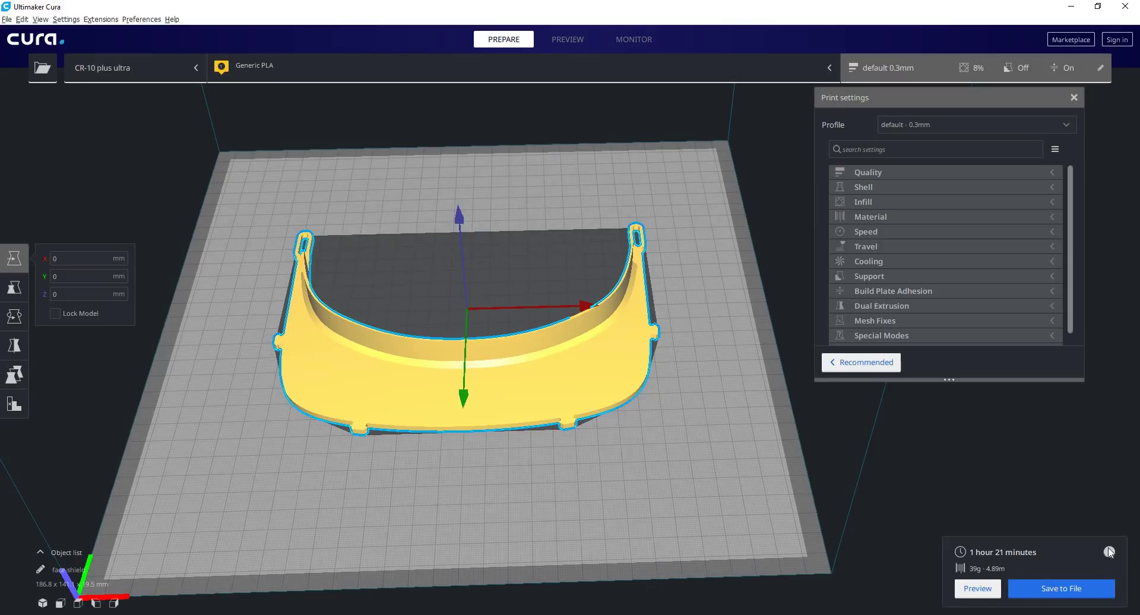
Check the print time and material estimation and inspect the sliced face shield in the layer preview.
{"action": "mouse_move", "coordinate": [1108, 554]}
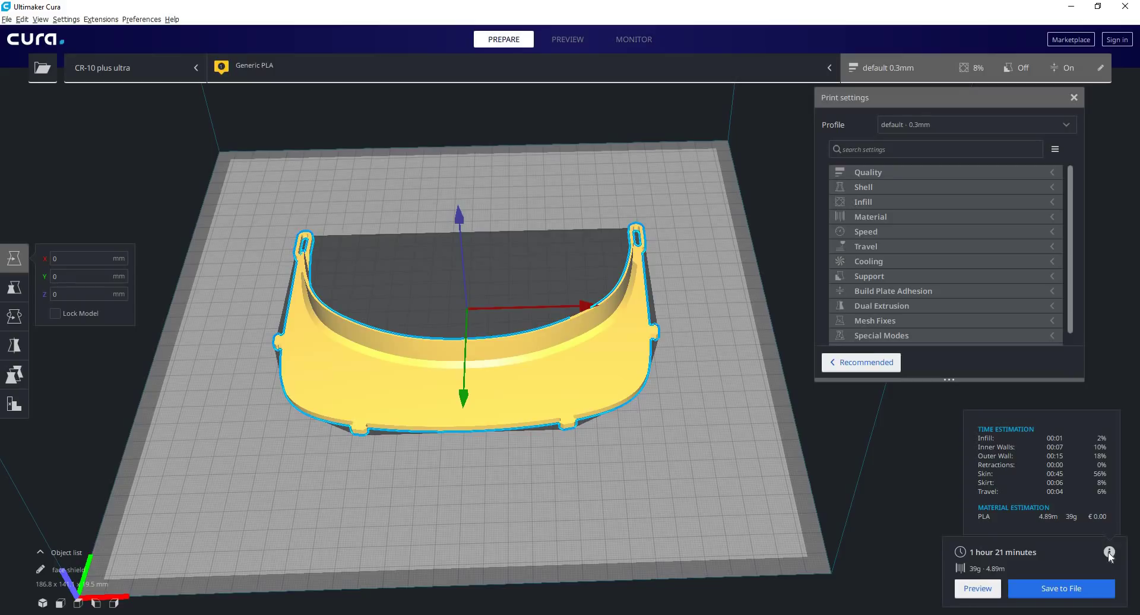
{"action": "left_click", "coordinate": [973, 589]}
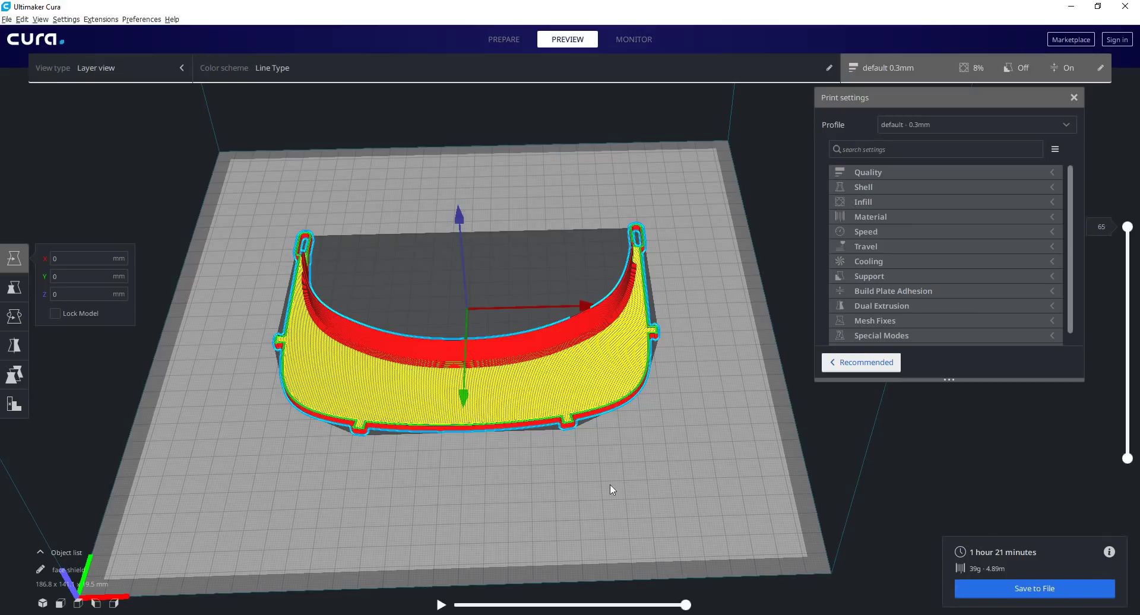
{"action": "scroll", "coordinate": [612, 488], "scroll_direction": "up", "scroll_amount": 3}
{"action": "right_click_drag", "start_coordinate": [590, 448], "coordinate": [529, 440]}
{"action": "scroll", "coordinate": [529, 442], "scroll_direction": "up", "scroll_amount": 2}
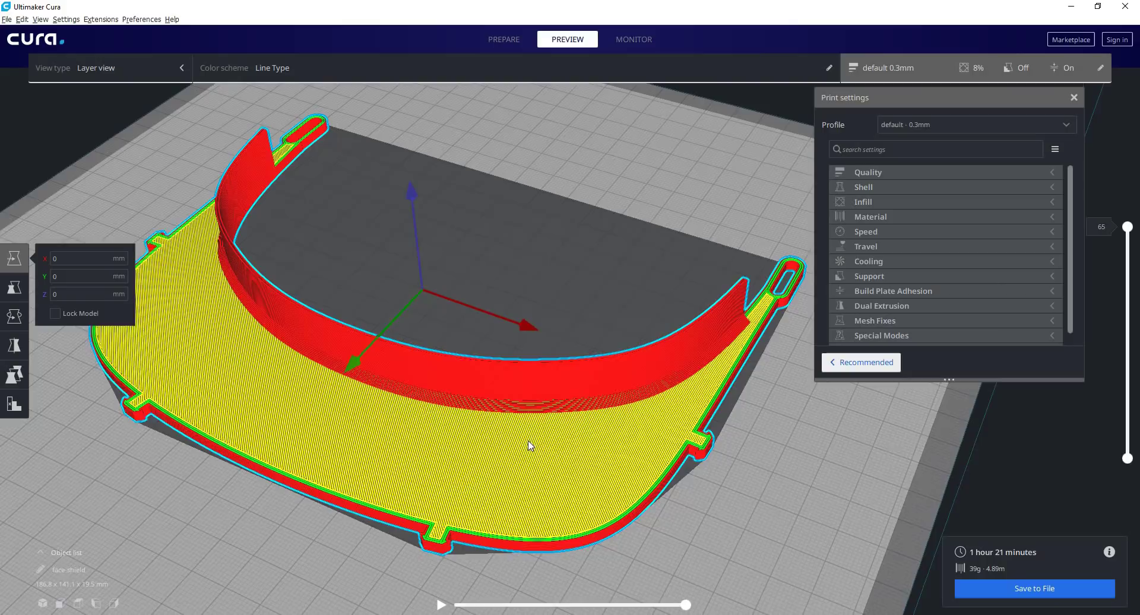
{"action": "scroll", "coordinate": [1027, 323], "scroll_direction": "down", "scroll_amount": 3}
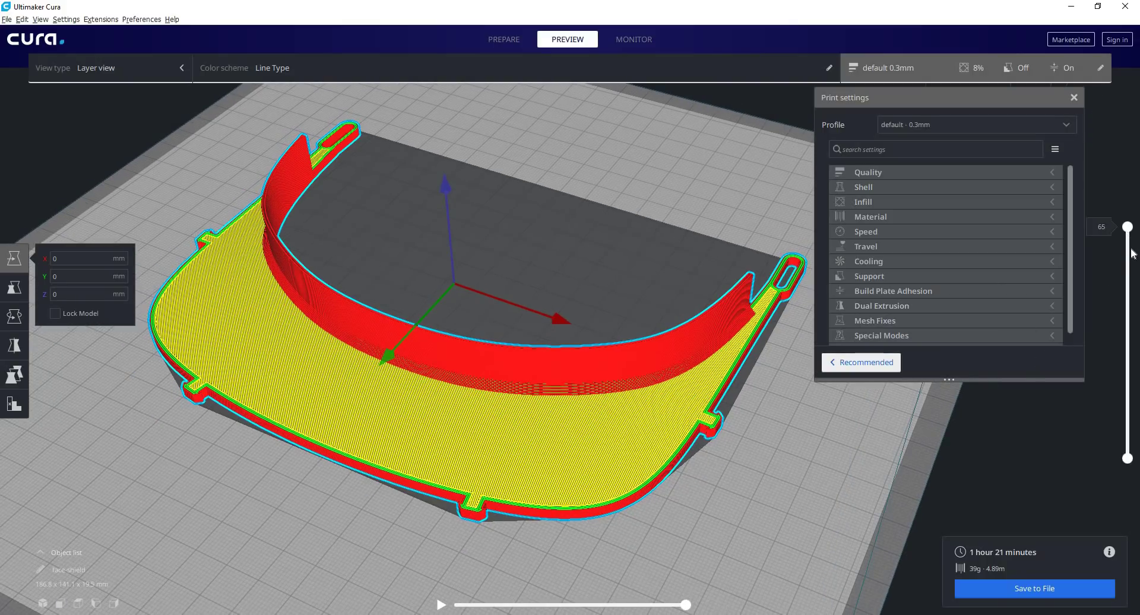
Examine the face shield's toolpaths layer by layer from layer 1 upward and return to layer 65.
{"action": "left_click_drag", "start_coordinate": [1131, 253], "coordinate": [1096, 465]}
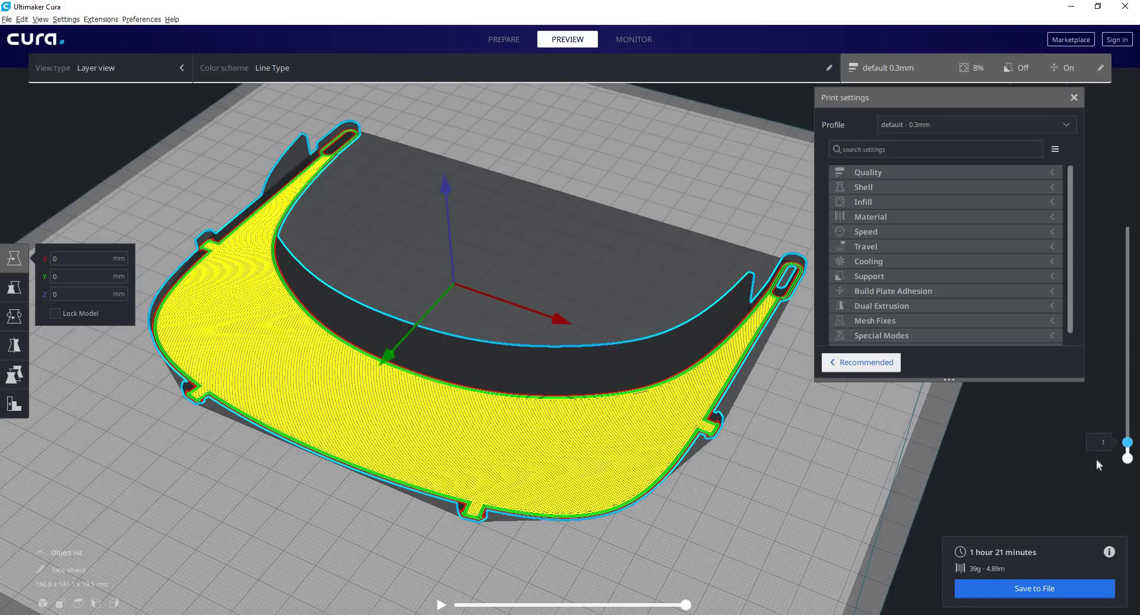
{"action": "key", "text": "Up"}
{"action": "key", "text": "Up"}
{"action": "key", "text": "Up"}
{"action": "key", "text": "Up"}
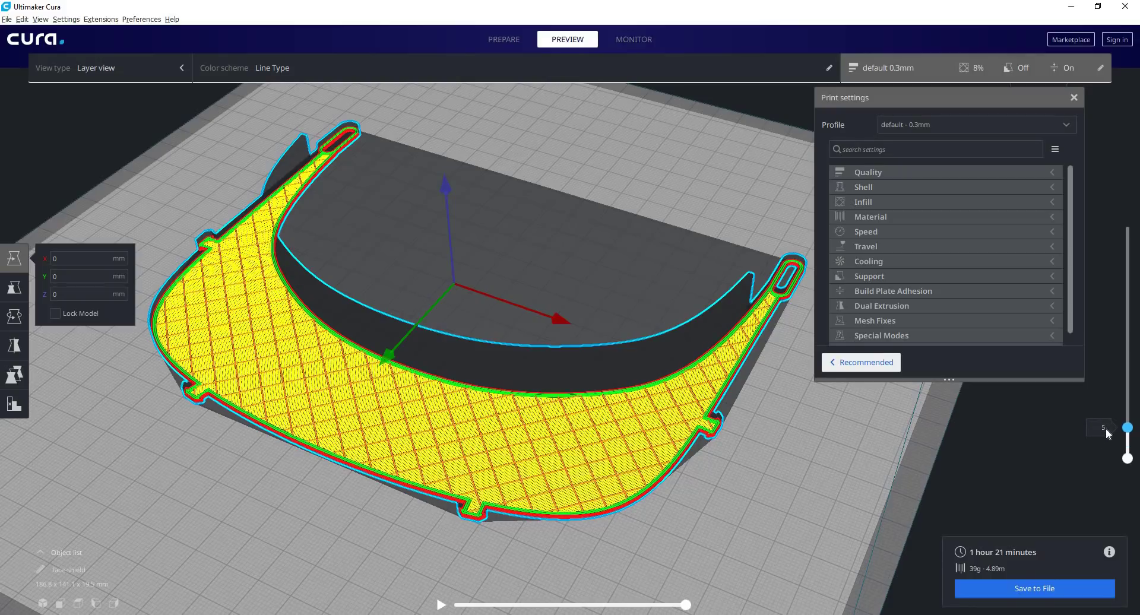
{"action": "key", "text": "Up"}
{"action": "key", "text": "Up"}
{"action": "key", "text": "Up"}
{"action": "key", "text": "Up"}
{"action": "key", "text": "Up"}
{"action": "left_click_drag", "start_coordinate": [1109, 419], "coordinate": [1122, 186]}
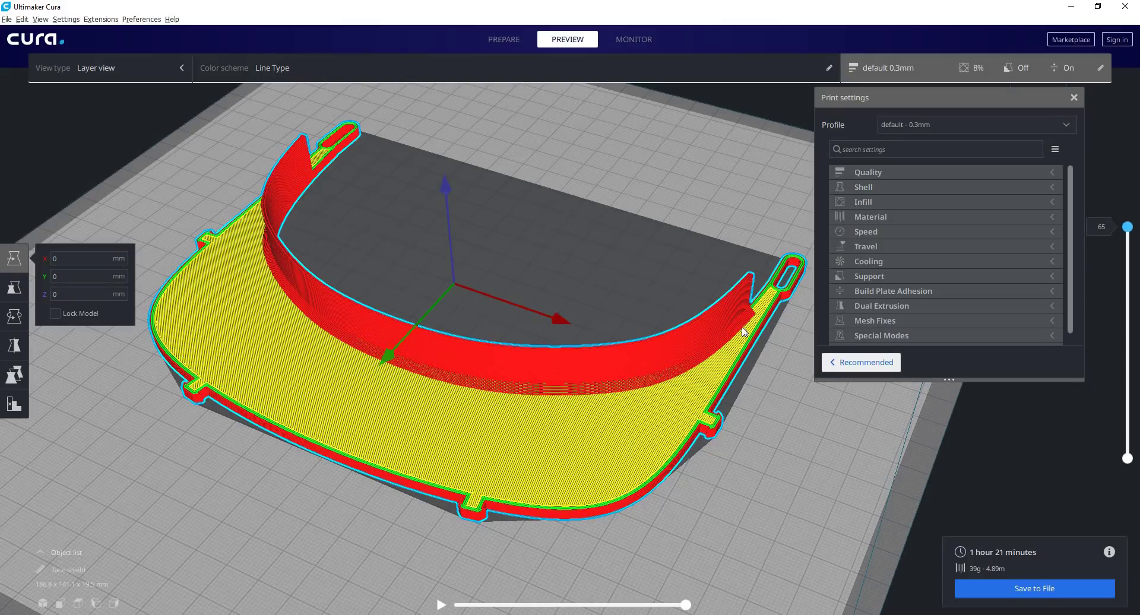
Examine the complete sliced face shield from a more frontal, higher viewing angle.
{"action": "key", "text": "Left"}
{"action": "key", "text": "Left"}
{"action": "key", "text": "Left"}
{"action": "key", "text": "Left"}
{"action": "key", "text": "Left"}
{"action": "key", "text": "Left"}
{"action": "key", "text": "Up"}
{"action": "key", "text": "Up"}
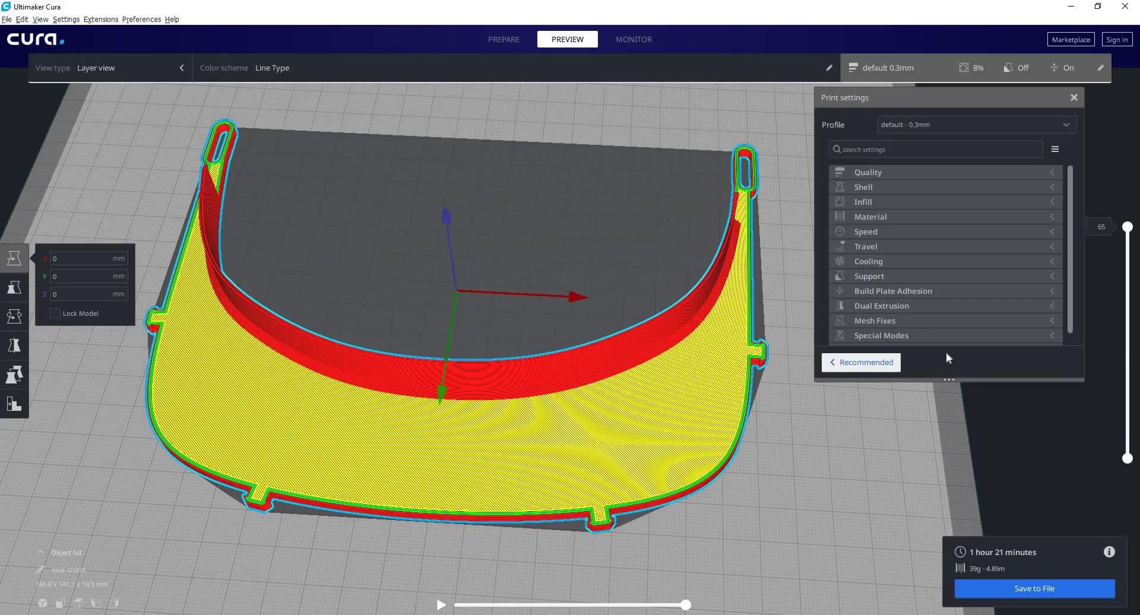
Set the Line Width to 1 mm in the Quality settings.
{"action": "left_click", "coordinate": [942, 172]}
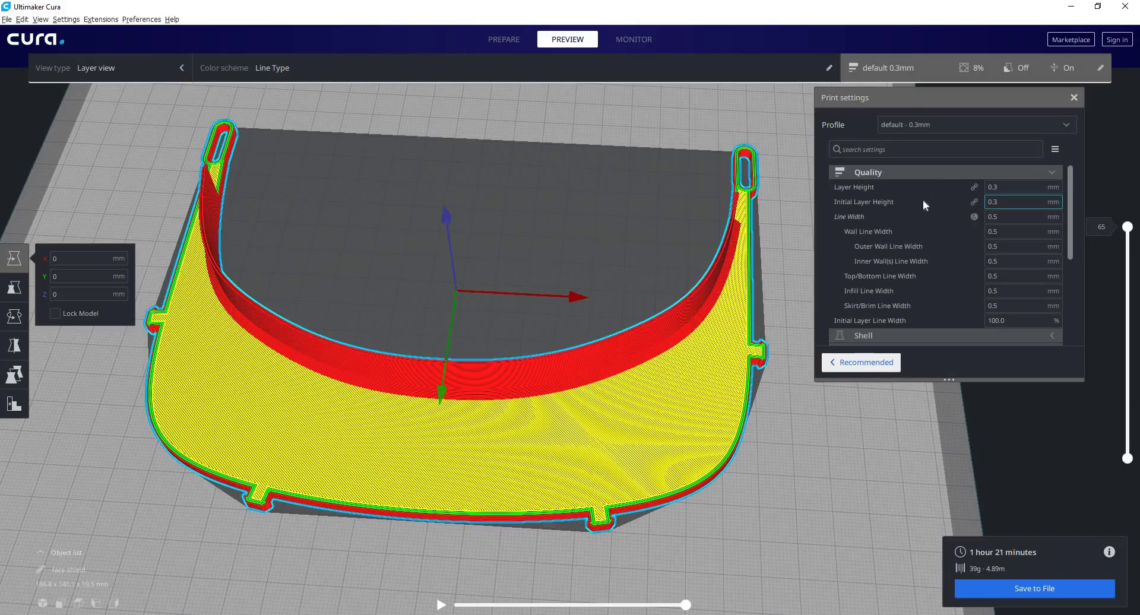
{"action": "key", "text": "Tab"}
{"action": "type", "text": "1"}
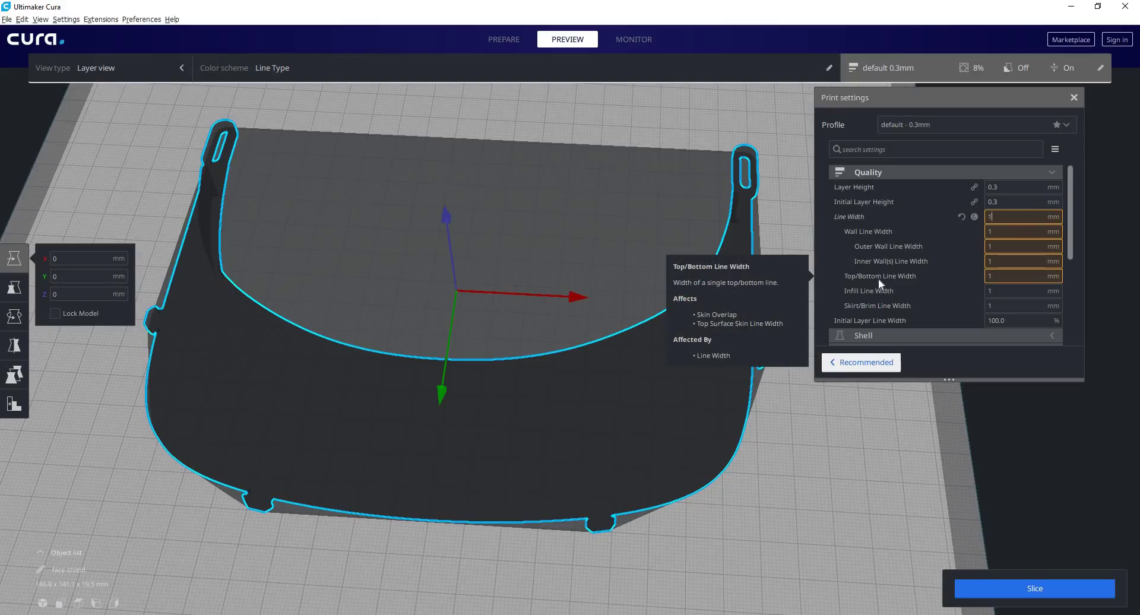
Set the Top/Bottom Line Width to 1.4 mm and reslice the model.
{"action": "left_click", "coordinate": [1006, 276]}
{"action": "type", "text": ".4"}
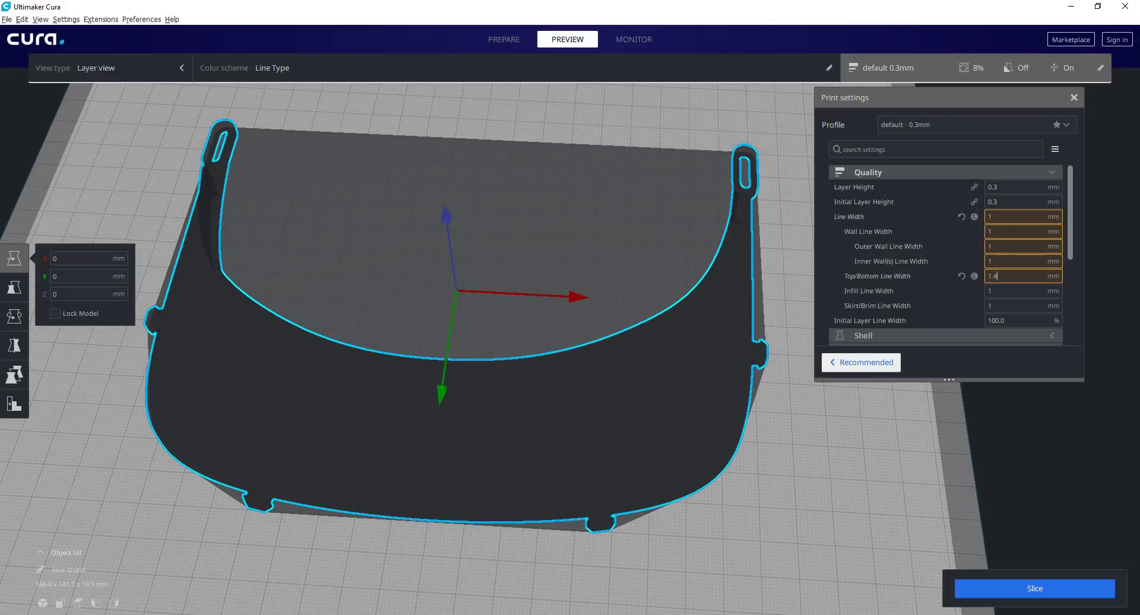
{"action": "left_click", "coordinate": [976, 172]}
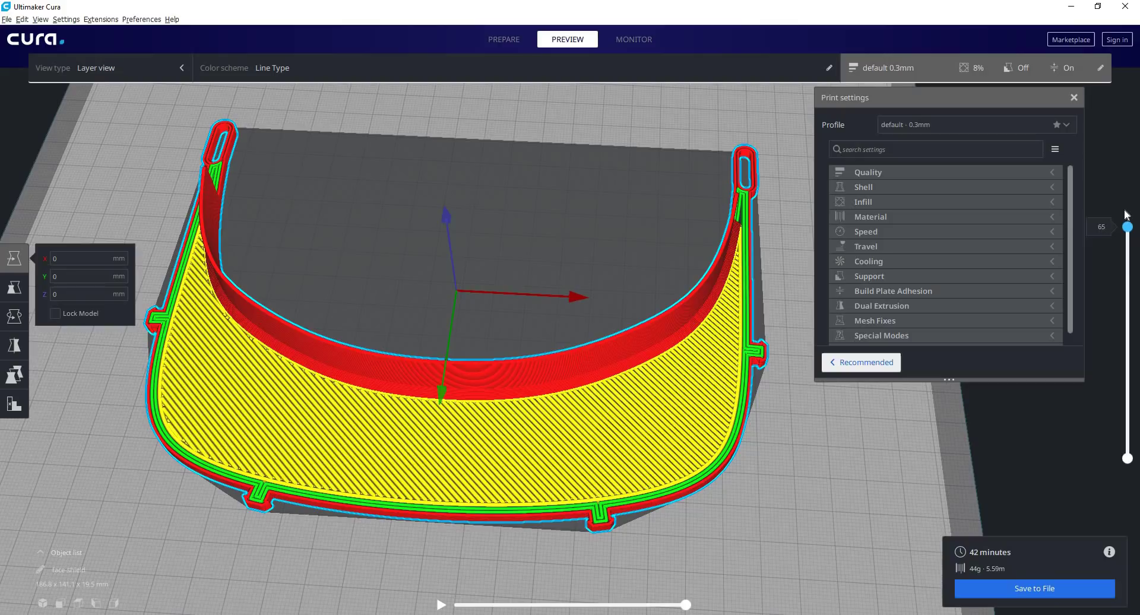
Examine the wall lines around the face shield's strap loop and arm up close in the layer preview.
{"action": "right_click_drag", "start_coordinate": [729, 337], "coordinate": [655, 283]}
{"action": "scroll", "coordinate": [685, 280], "scroll_direction": "up", "scroll_amount": 10}
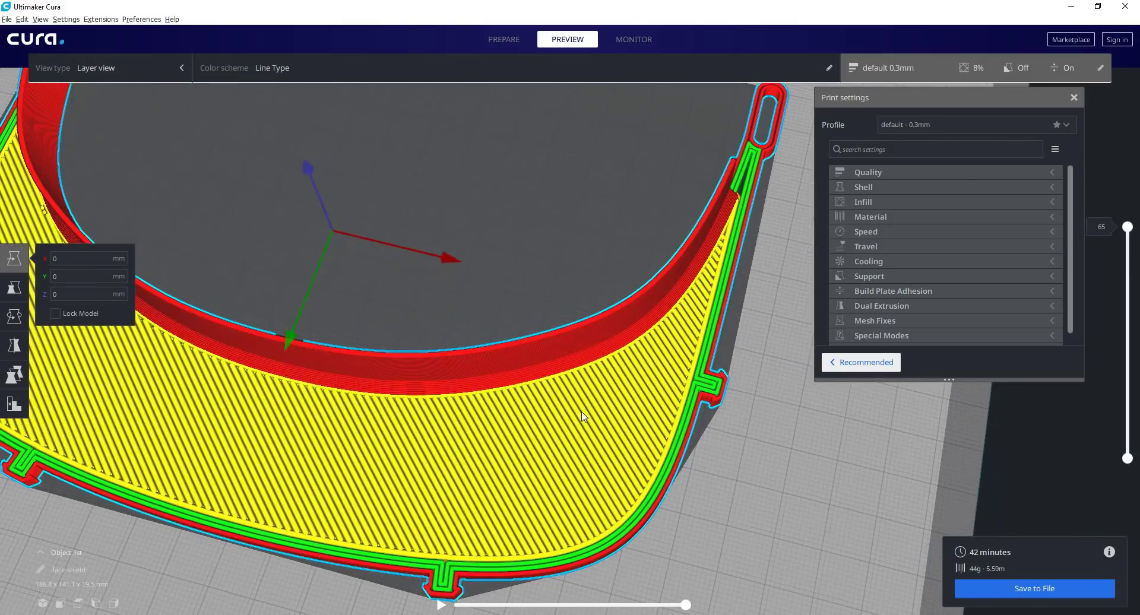
{"action": "scroll", "coordinate": [669, 375], "scroll_direction": "up", "scroll_amount": 8}
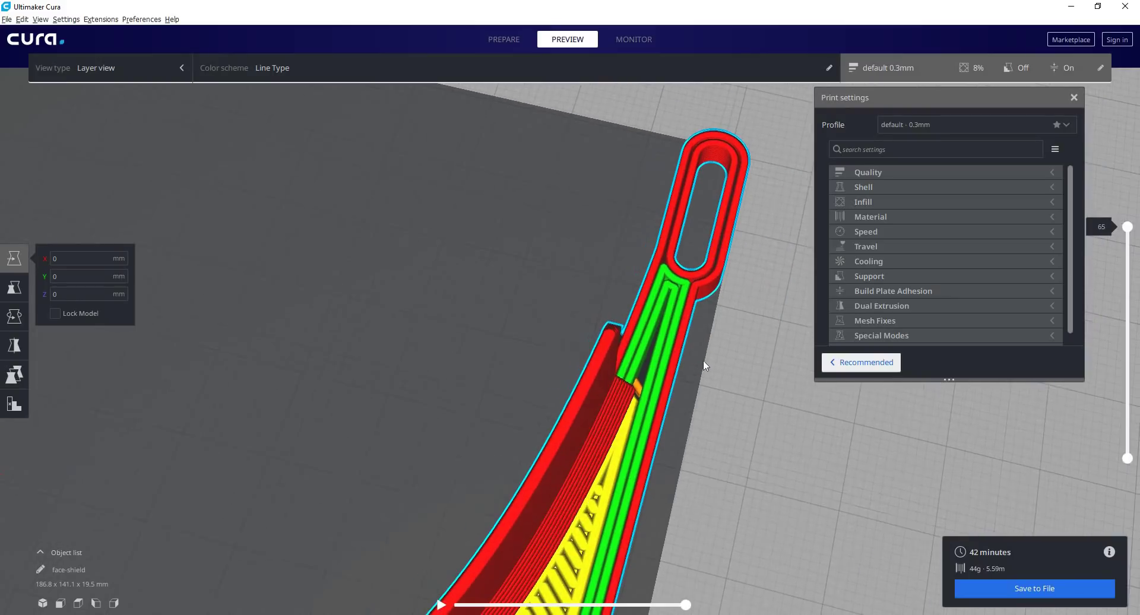
{"action": "right_click_drag", "start_coordinate": [645, 368], "coordinate": [641, 419]}
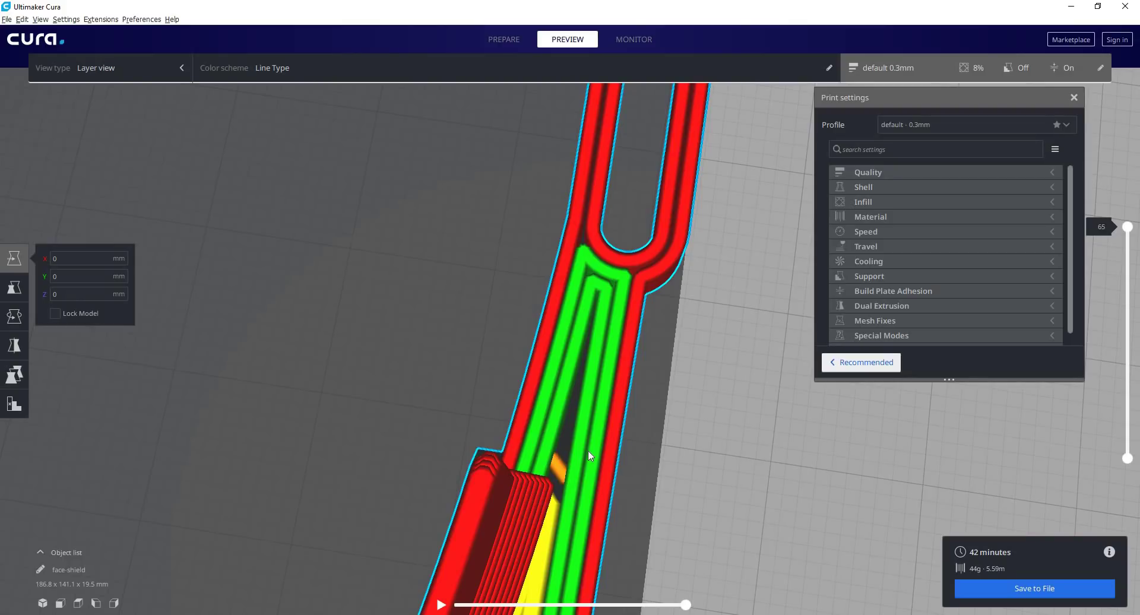
{"action": "scroll", "coordinate": [618, 323], "scroll_direction": "down", "scroll_amount": 2}
{"action": "scroll", "coordinate": [633, 373], "scroll_direction": "up", "scroll_amount": 6}
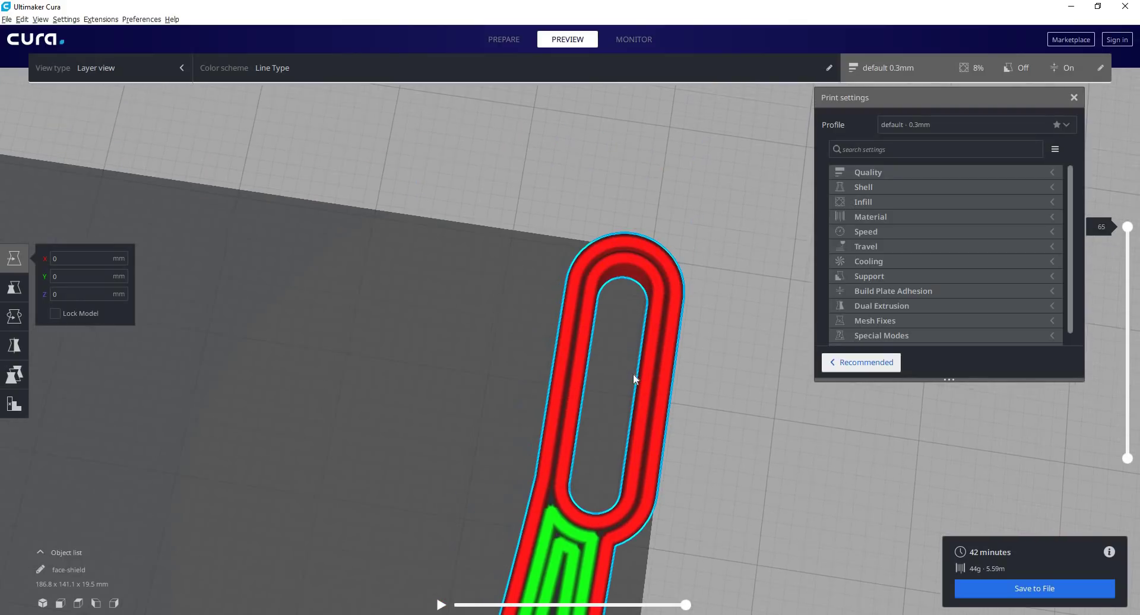
{"action": "scroll", "coordinate": [650, 364], "scroll_direction": "down", "scroll_amount": 2}
{"action": "scroll", "coordinate": [634, 400], "scroll_direction": "up", "scroll_amount": 2}
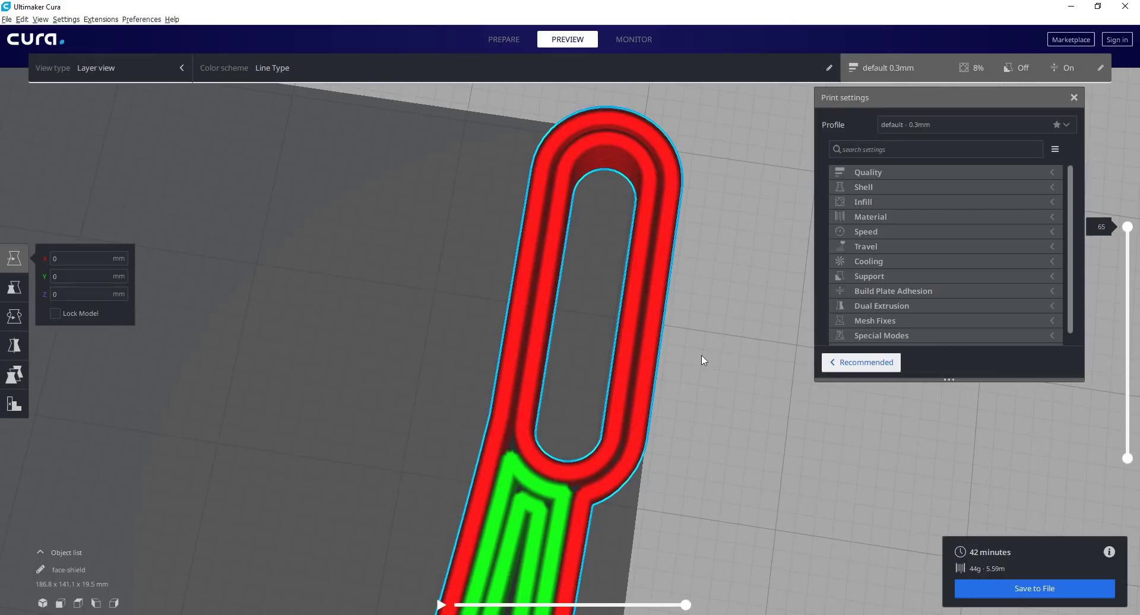
{"action": "scroll", "coordinate": [682, 380], "scroll_direction": "down", "scroll_amount": 10}
{"action": "scroll", "coordinate": [425, 401], "scroll_direction": "down", "scroll_amount": 10}
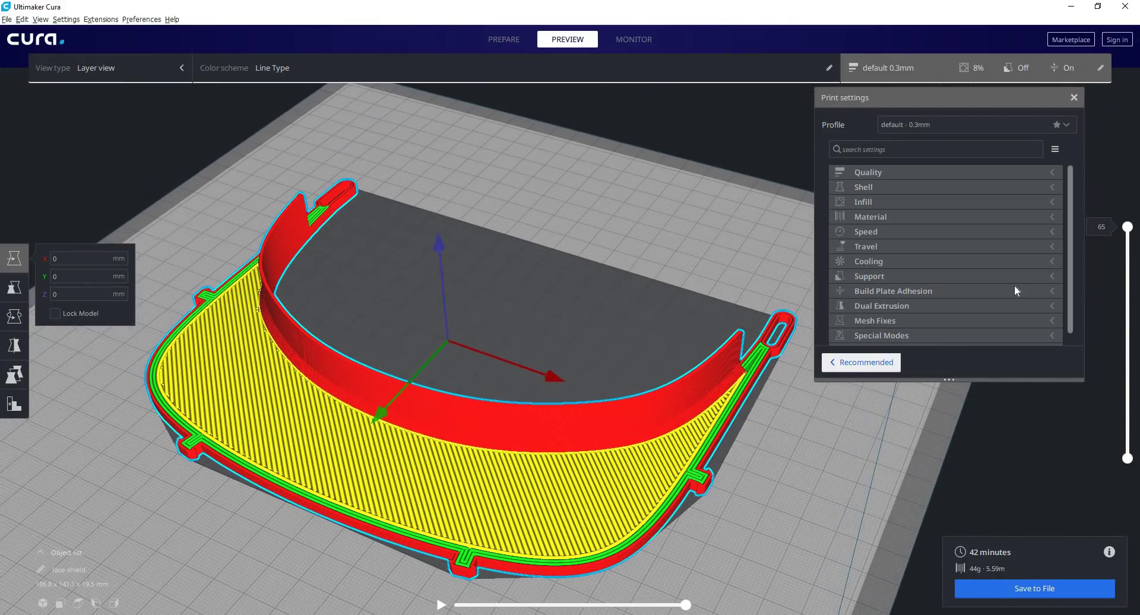
Compare the skin and infill toolpaths of the lower layers between layers 2 and 9.
{"action": "left_click_drag", "start_coordinate": [1134, 257], "coordinate": [1127, 426]}
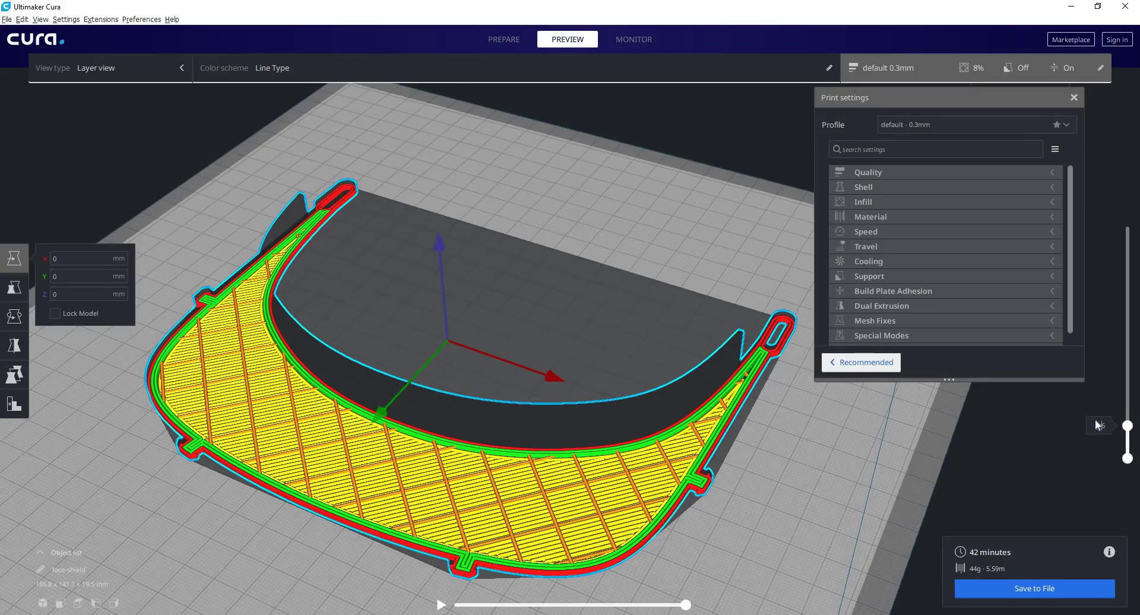
{"action": "key", "text": "Down"}
{"action": "key", "text": "Down"}
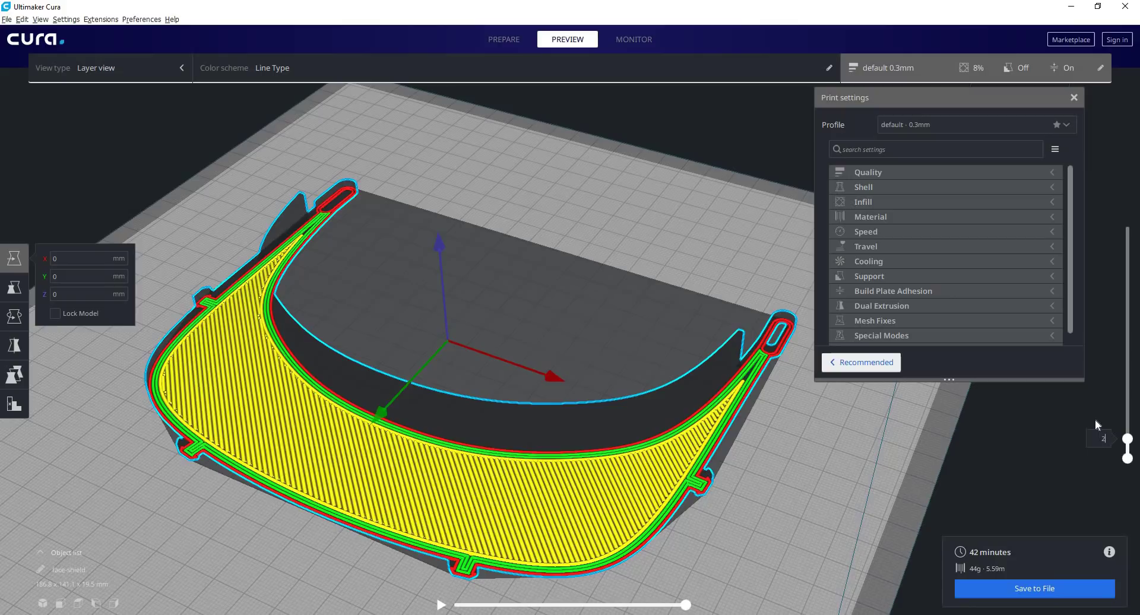
{"action": "key", "text": "Up"}
{"action": "key", "text": "Up"}
{"action": "key", "text": "Up"}
{"action": "key", "text": "Up"}
{"action": "key", "text": "Up"}
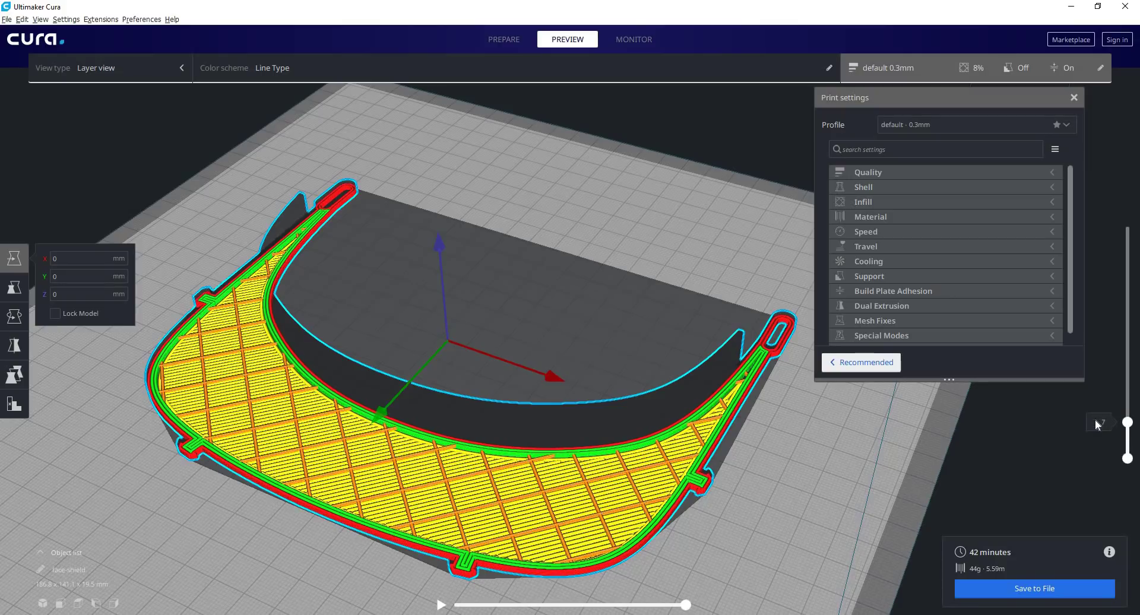
{"action": "key", "text": "Down"}
{"action": "key", "text": "Down"}
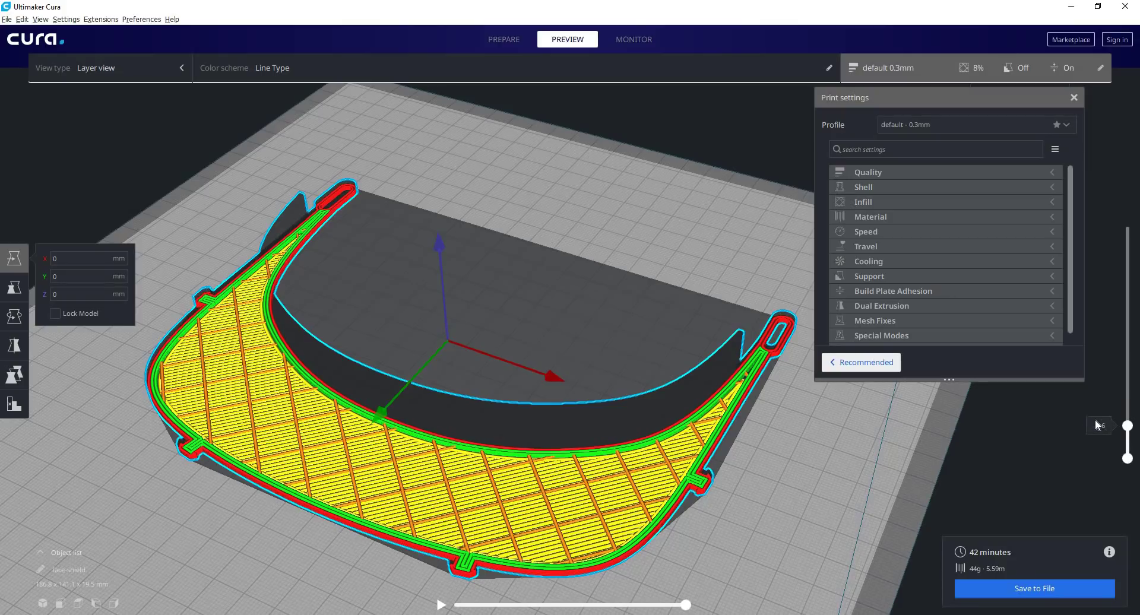
{"action": "key", "text": "Up"}
{"action": "key", "text": "Up"}
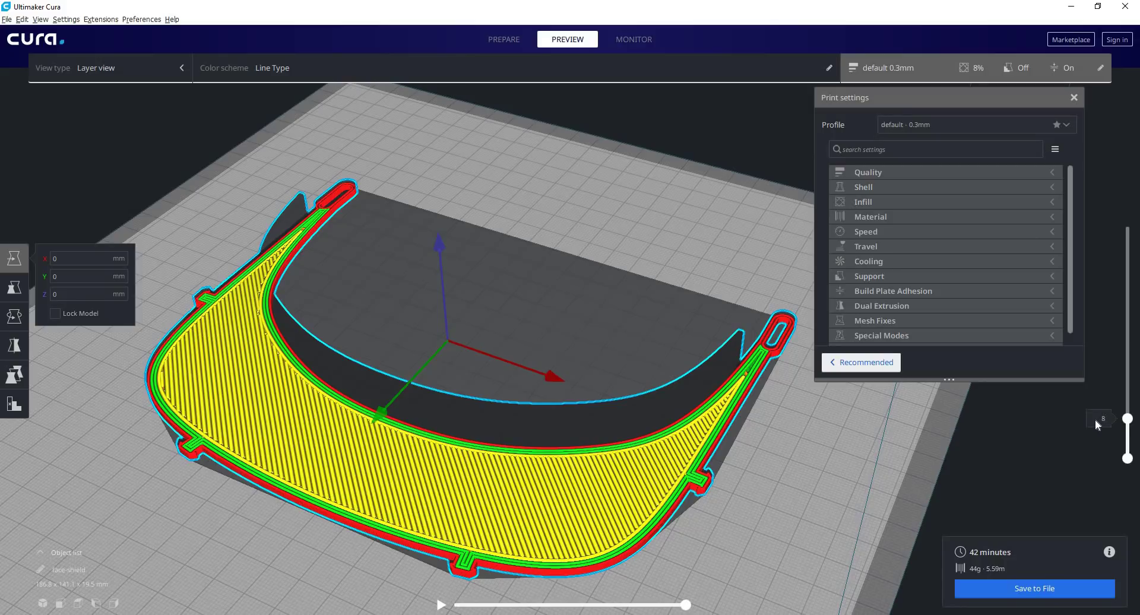
{"action": "key", "text": "Up"}
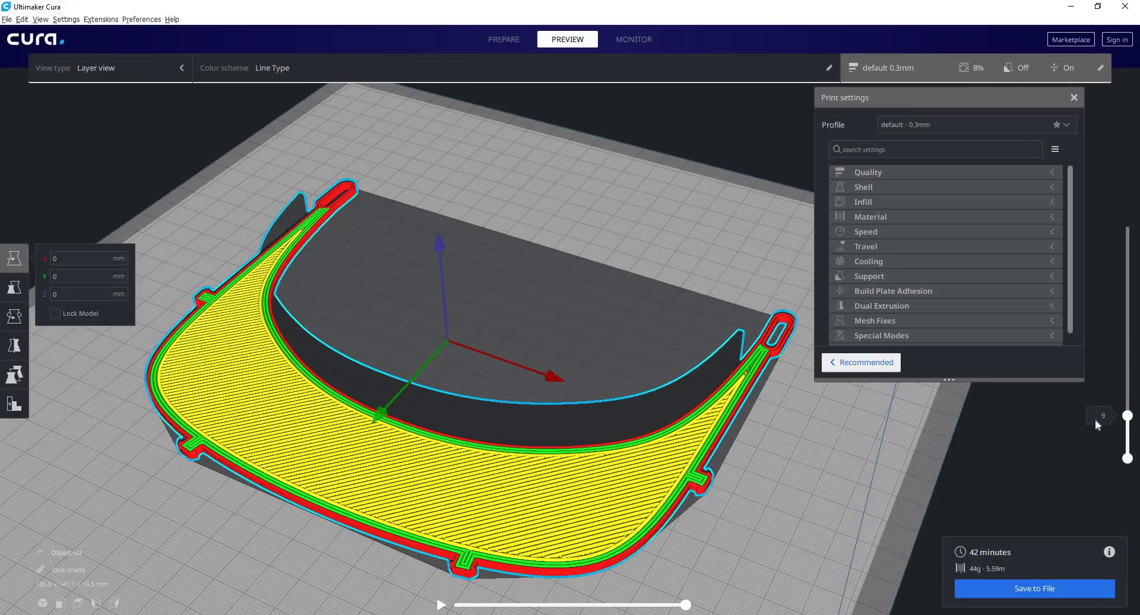
{"action": "key", "text": "Down"}
{"action": "key", "text": "Down"}
{"action": "key", "text": "Down"}
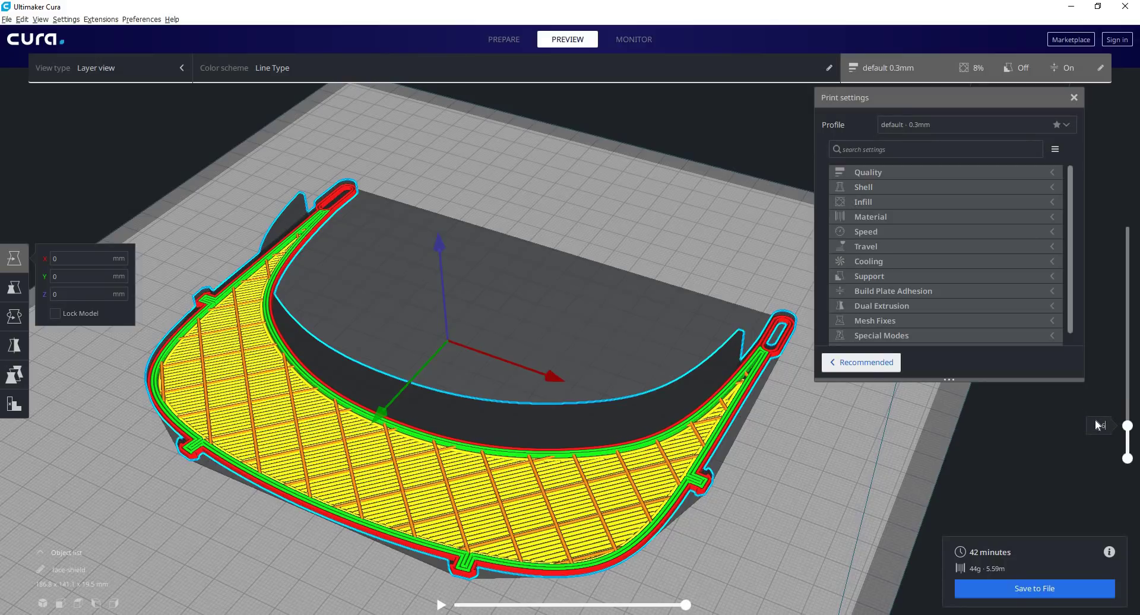
{"action": "key", "text": "Up"}
{"action": "key", "text": "Up"}
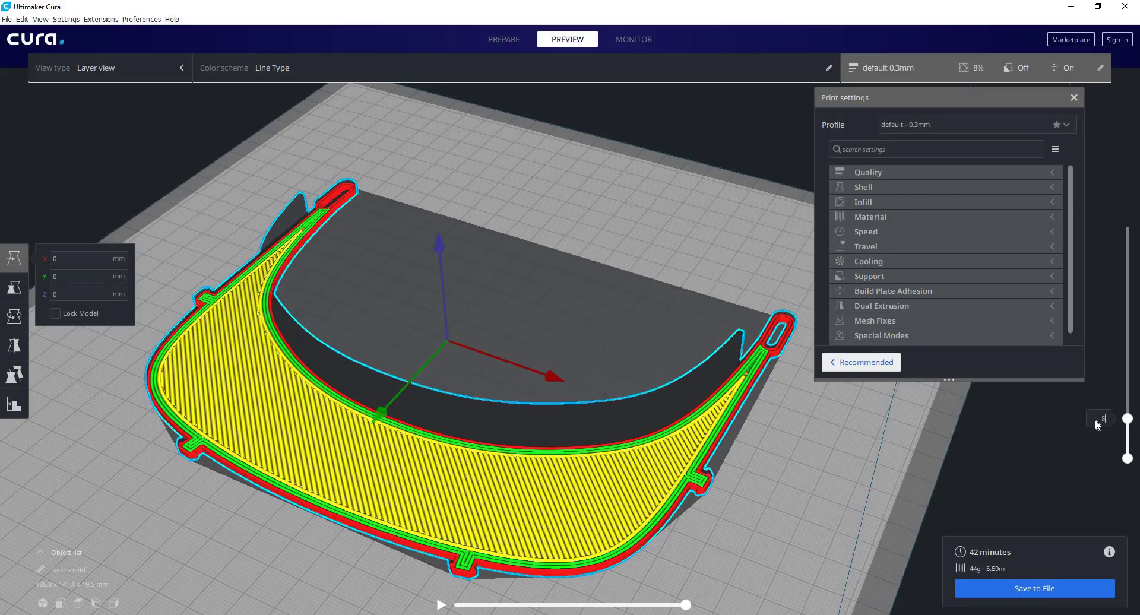
{"action": "key", "text": "Down"}
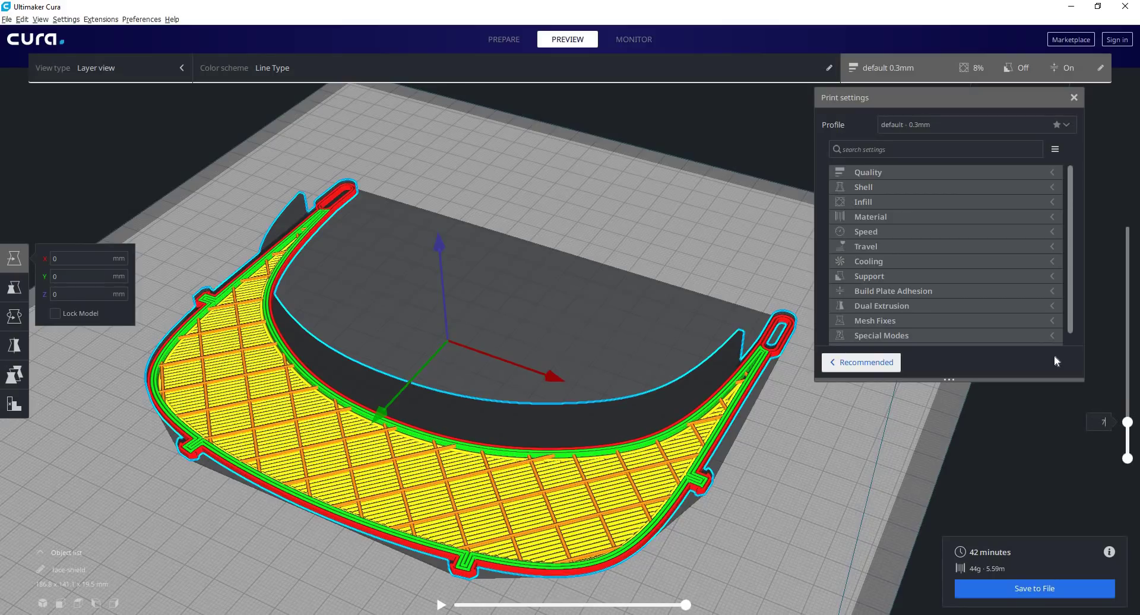
Set the Bottom Layers to 8 in the Shell settings and reslice the model.
{"action": "left_click", "coordinate": [934, 209]}
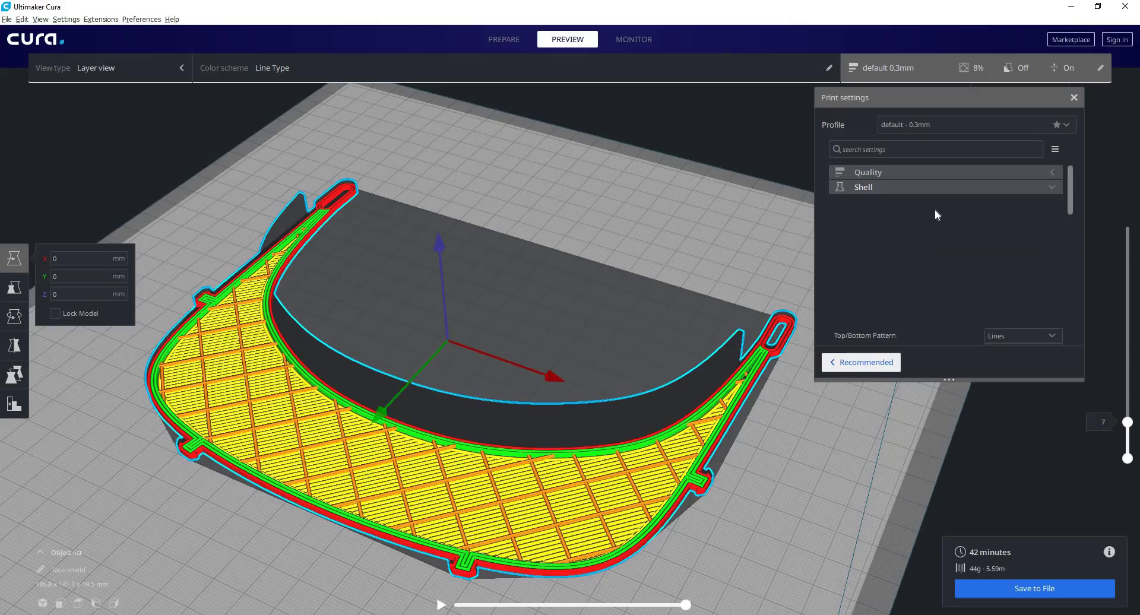
{"action": "key", "text": "Tab"}
{"action": "key", "text": "Tab"}
{"action": "key", "text": "Tab"}
{"action": "key", "text": "Tab"}
{"action": "key", "text": "Tab"}
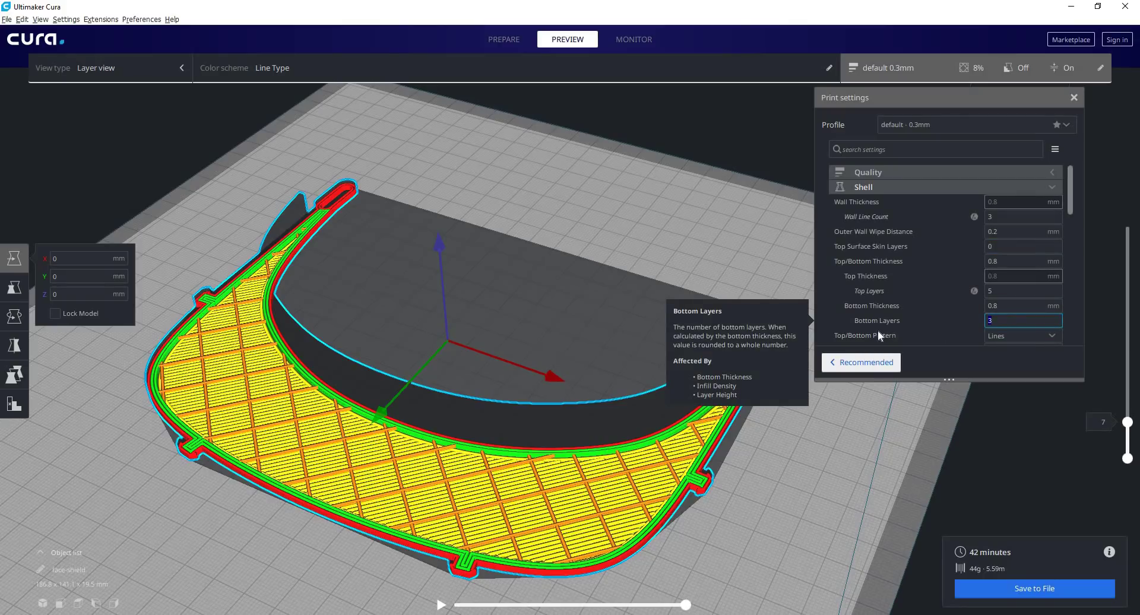
{"action": "type", "text": "8"}
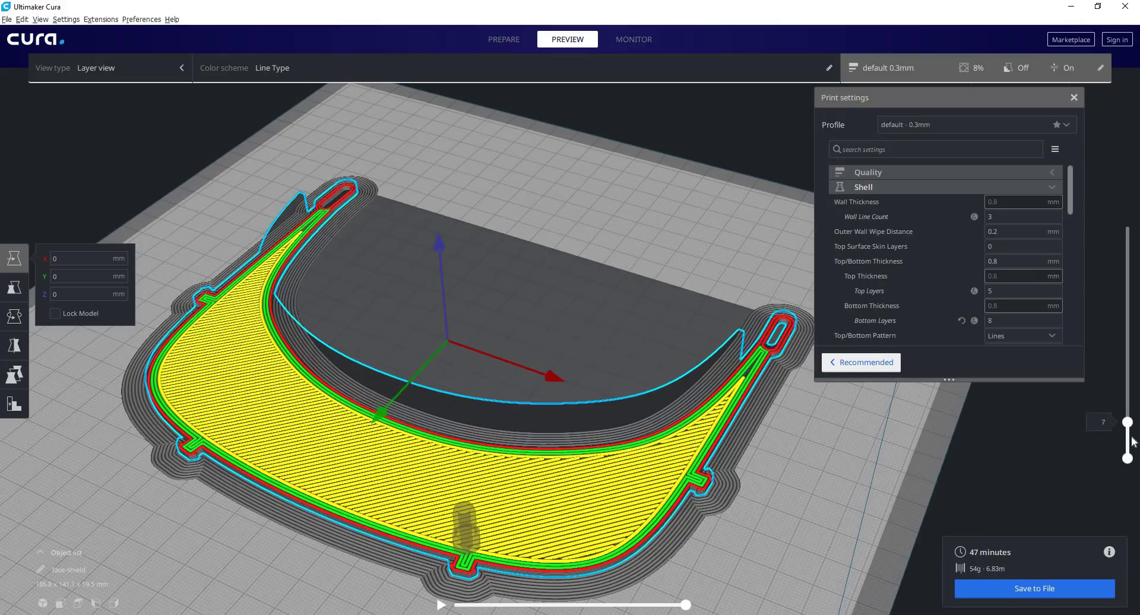
Check the time estimation breakdown and examine layer 1's wall and skin lines where the arm meets the strap loop.
{"action": "mouse_move", "coordinate": [1131, 443]}
{"action": "left_mouse_down"}
{"action": "mouse_move", "coordinate": [1130, 387]}
{"action": "mouse_move", "coordinate": [1129, 460]}
{"action": "left_mouse_up"}
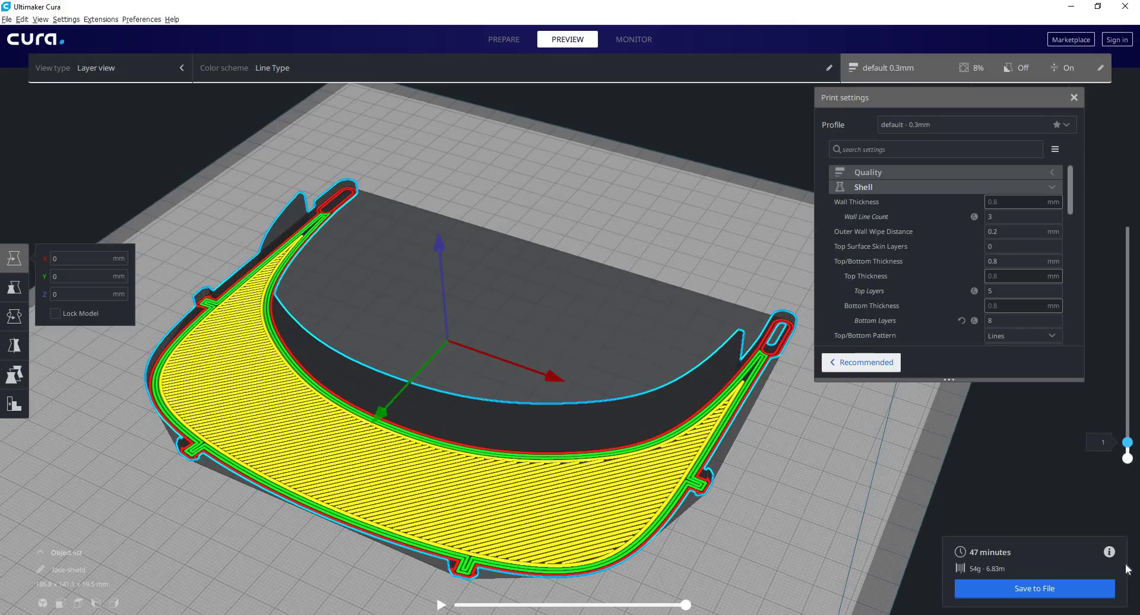
{"action": "mouse_move", "coordinate": [1113, 560]}
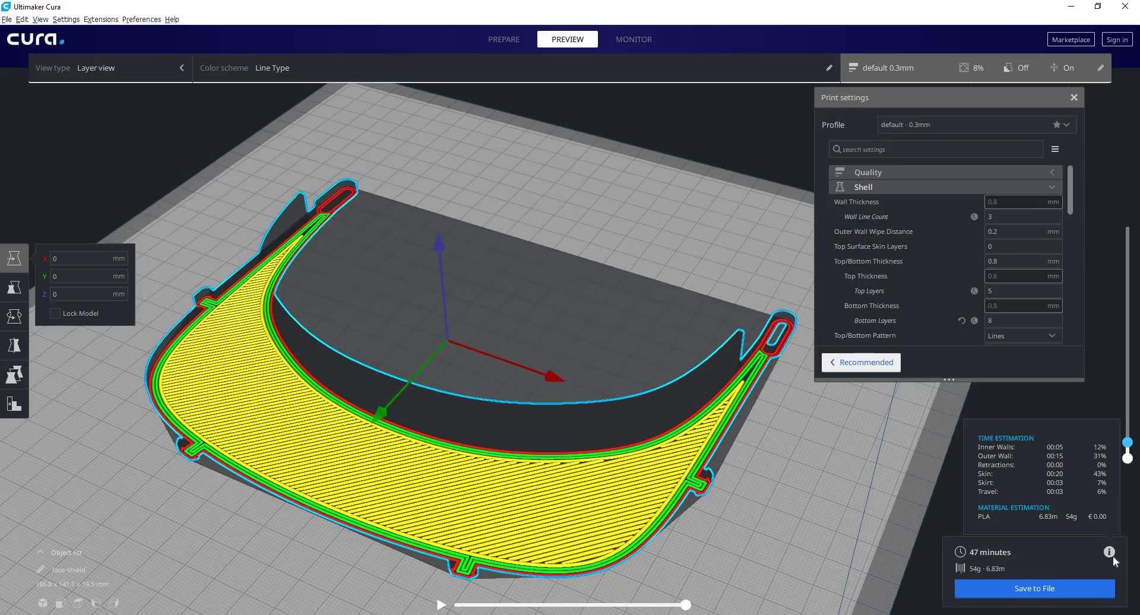
{"action": "scroll", "coordinate": [582, 340], "scroll_direction": "up", "scroll_amount": 5}
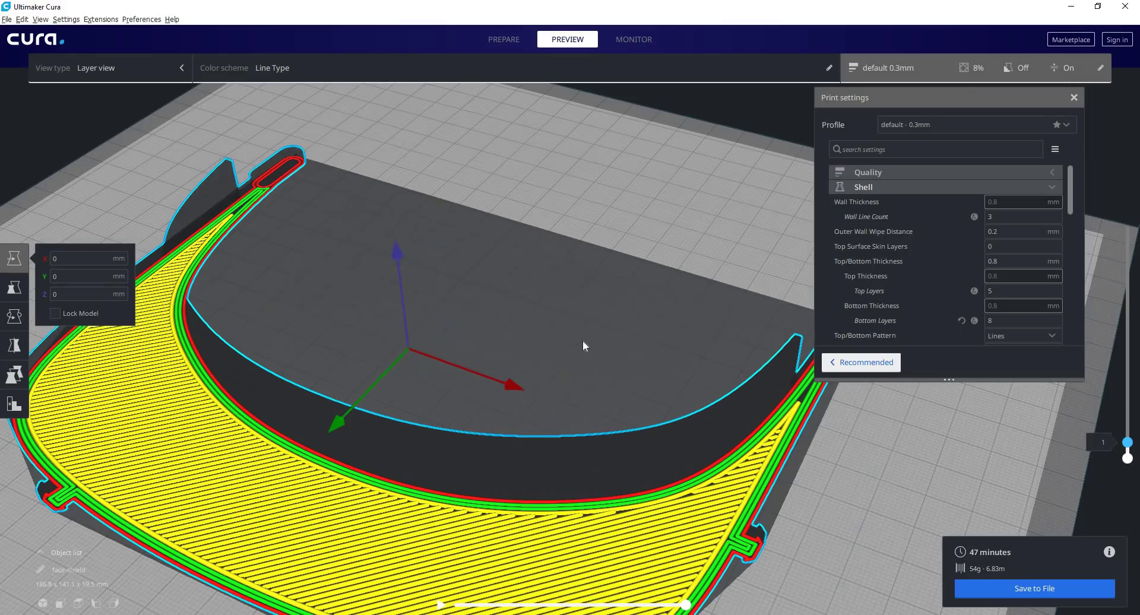
{"action": "scroll", "coordinate": [729, 354], "scroll_direction": "up", "scroll_amount": 6}
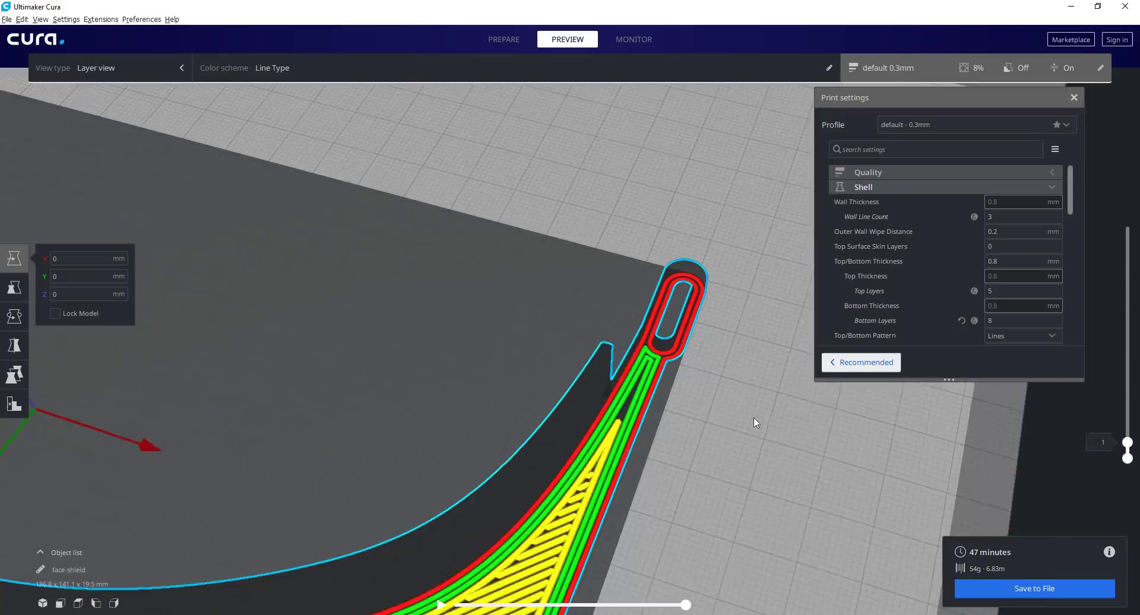
{"action": "scroll", "coordinate": [695, 383], "scroll_direction": "up", "scroll_amount": 3}
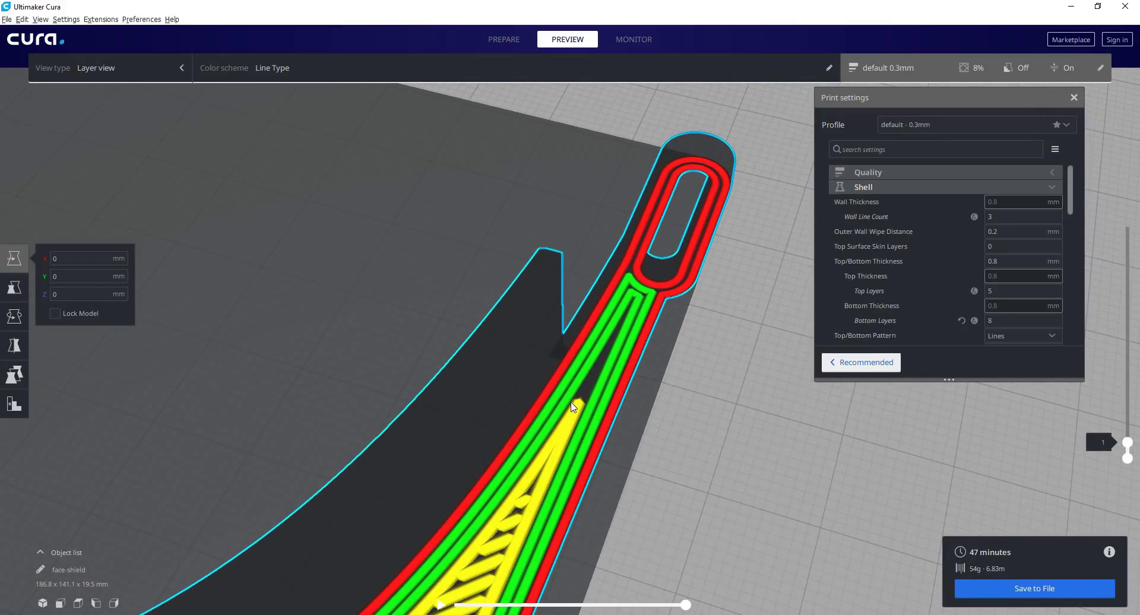
{"action": "scroll", "coordinate": [600, 326], "scroll_direction": "up", "scroll_amount": 2}
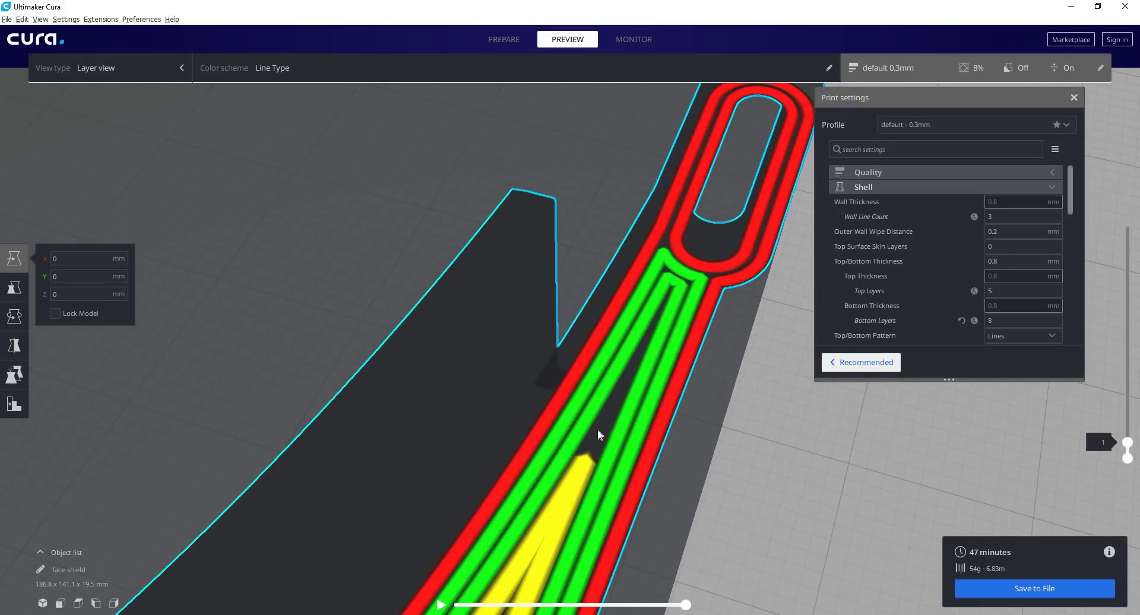
{"action": "scroll", "coordinate": [475, 419], "scroll_direction": "up", "scroll_amount": 3}
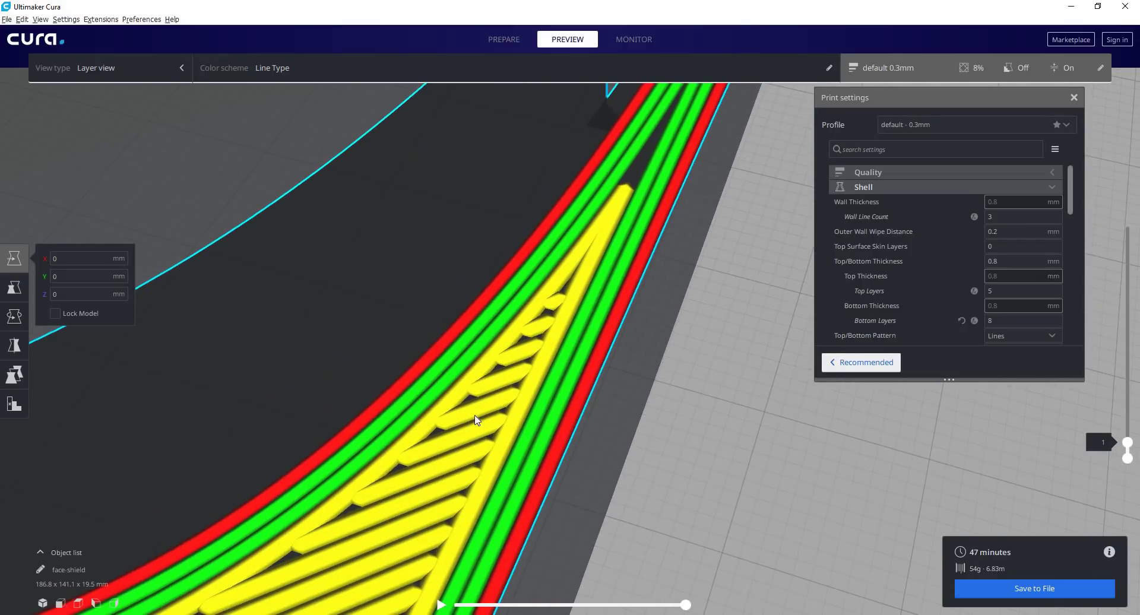
{"action": "scroll", "coordinate": [556, 325], "scroll_direction": "down", "scroll_amount": 5}
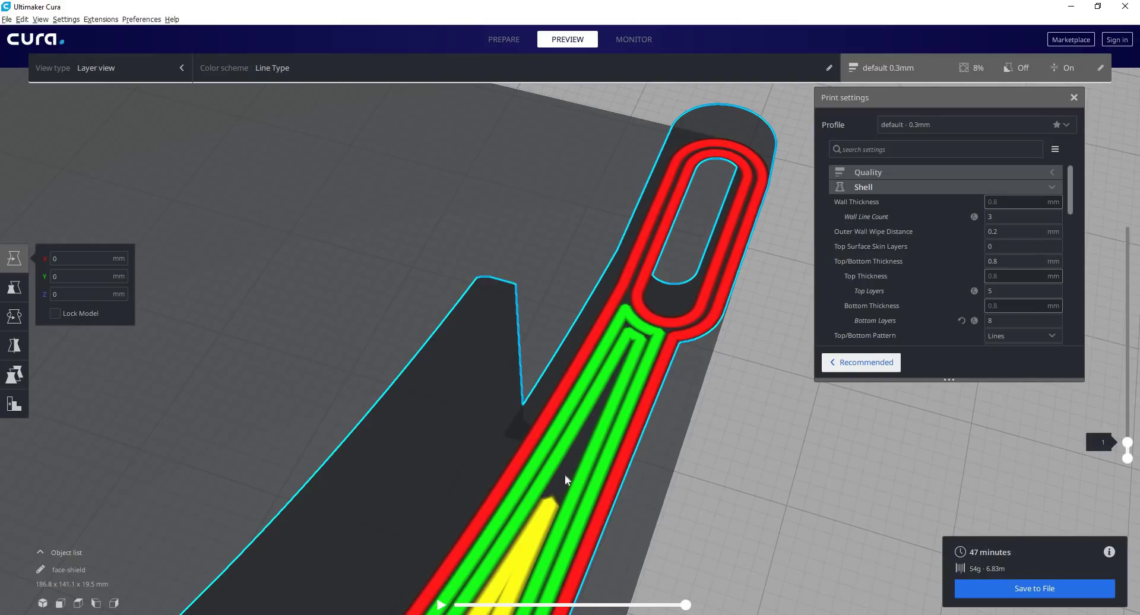
{"action": "scroll", "coordinate": [586, 459], "scroll_direction": "down", "scroll_amount": 5}
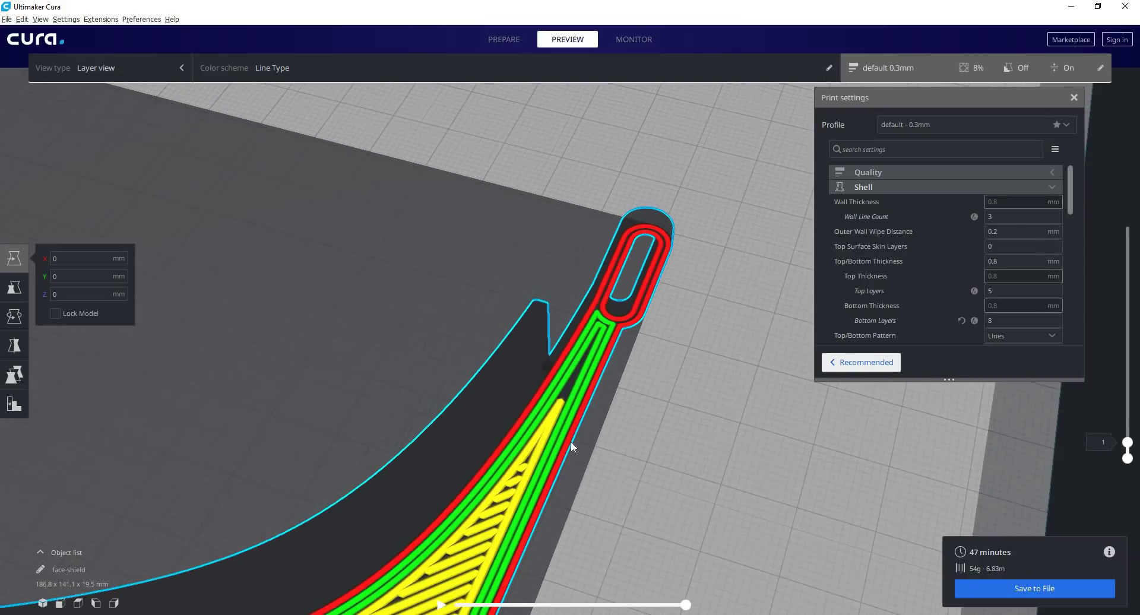
{"action": "scroll", "coordinate": [560, 394], "scroll_direction": "up", "scroll_amount": 2}
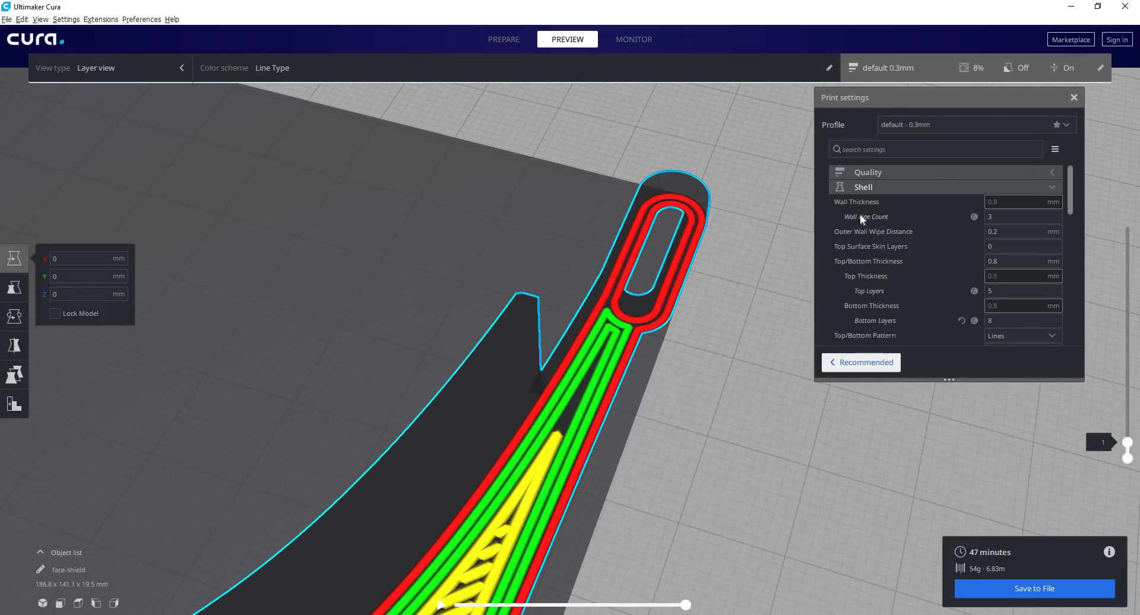
Set the Wall Line Count to 2 and reslice the face shield.
{"action": "mouse_move", "coordinate": [1013, 223]}
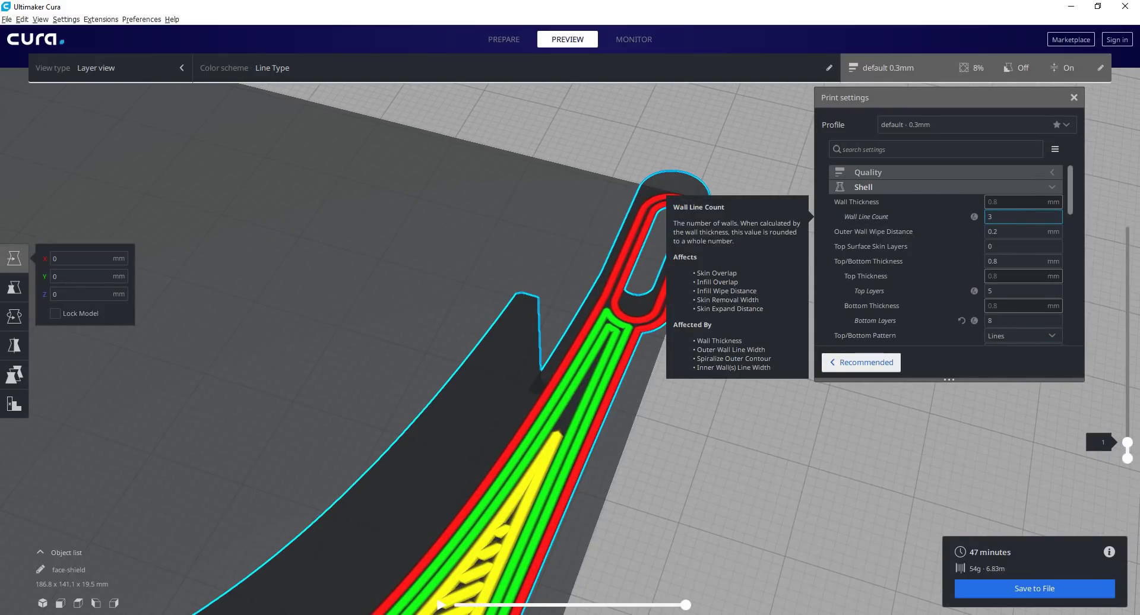
{"action": "key", "text": "BackSpace"}
{"action": "type", "text": "2"}
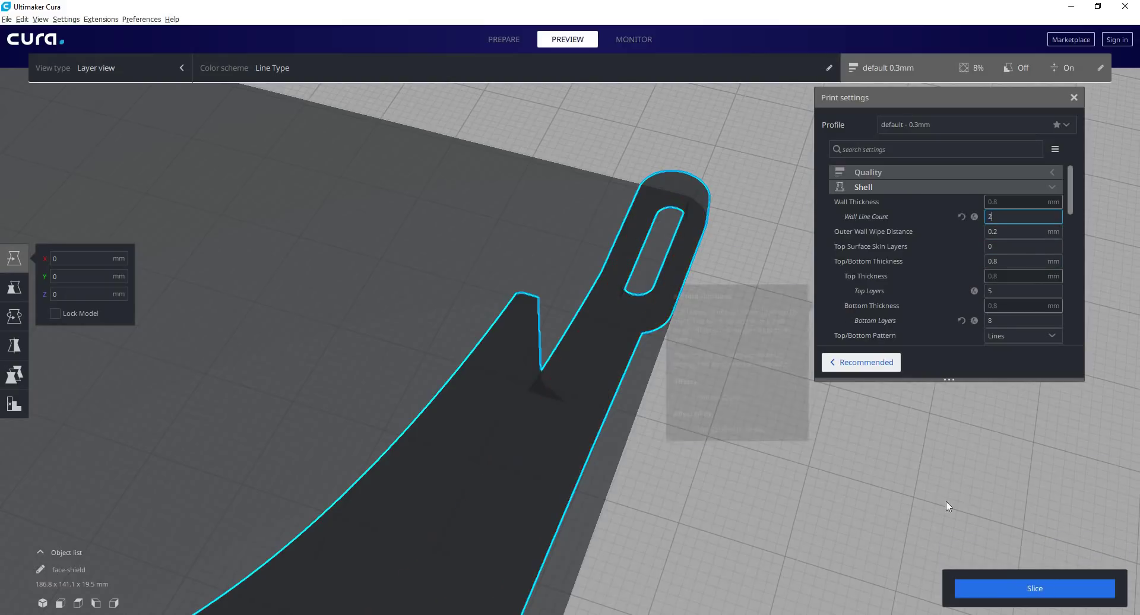
{"action": "left_click", "coordinate": [1032, 586]}
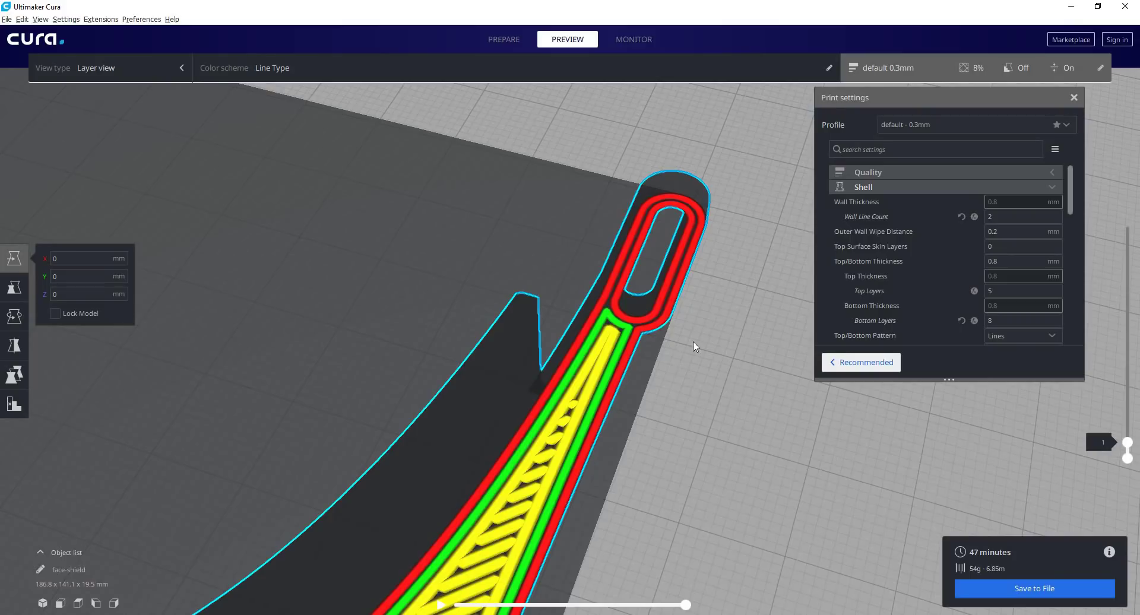
Compare the strap loop's sliced walls on layer 1 with its shape in the solid model view.
{"action": "scroll", "coordinate": [682, 382], "scroll_direction": "up", "scroll_amount": 5}
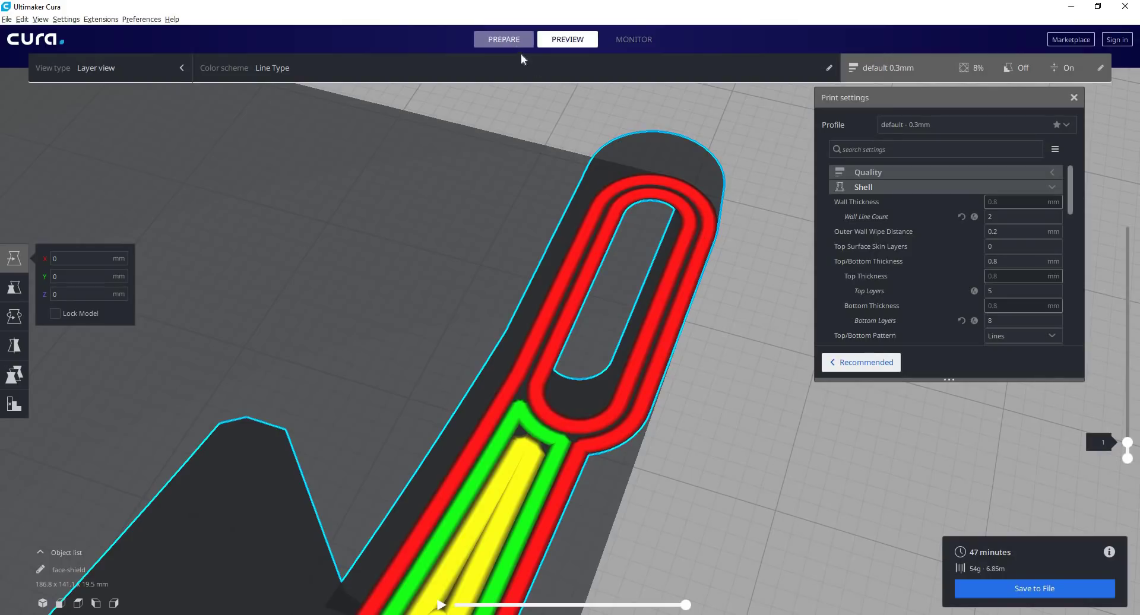
{"action": "left_click", "coordinate": [505, 42]}
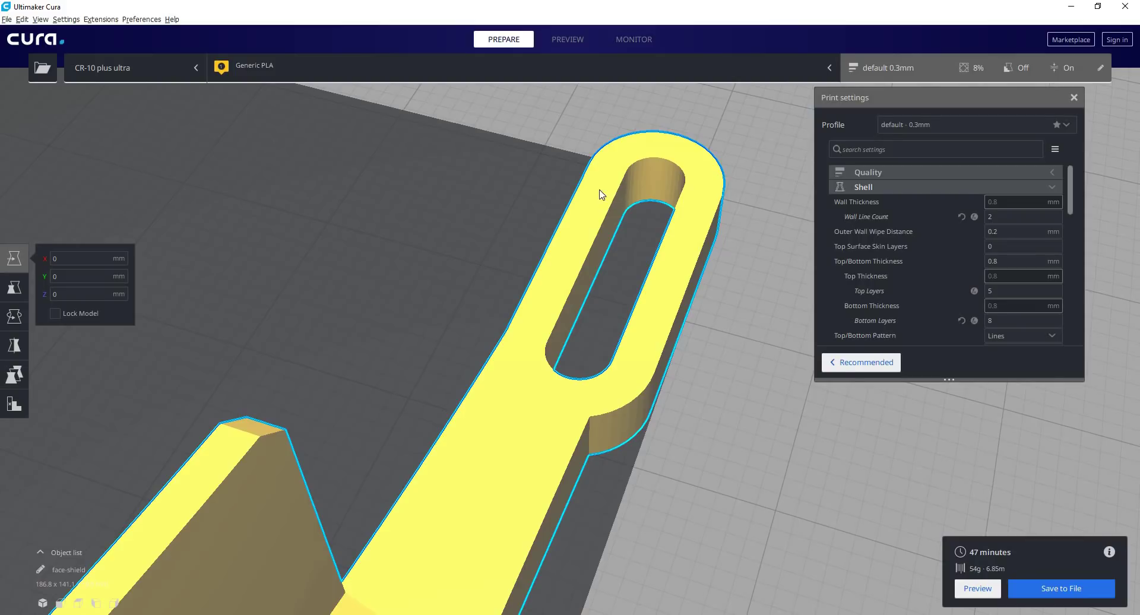
{"action": "left_click", "coordinate": [574, 47]}
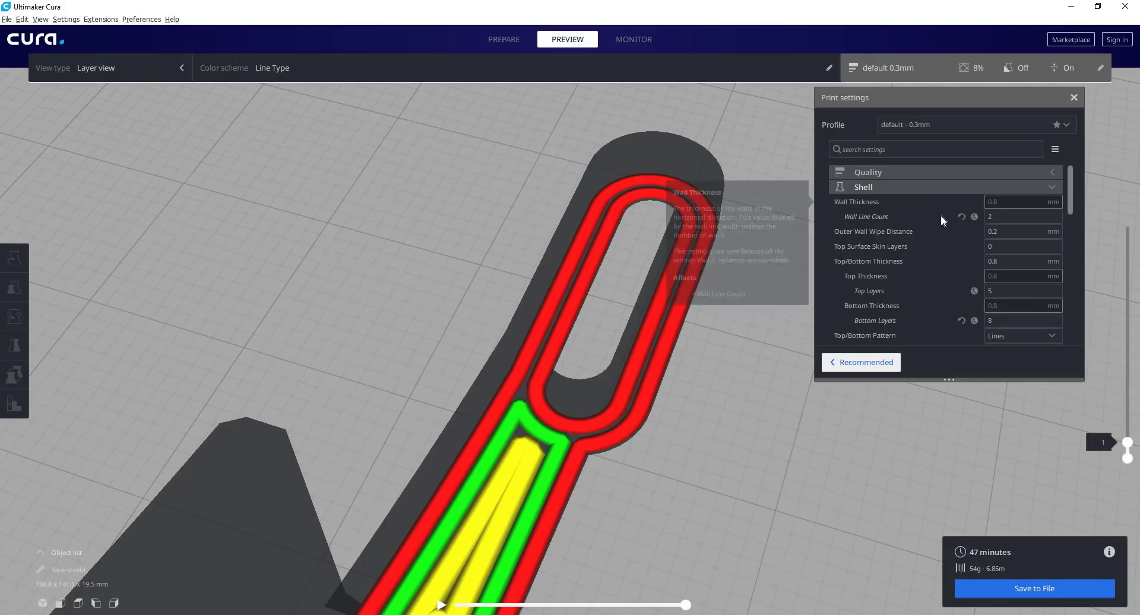
Set the Horizontal Expansion to -0.15 mm in the Shell settings and reslice the model.
{"action": "scroll", "coordinate": [941, 218], "scroll_direction": "down", "scroll_amount": 3}
{"action": "scroll", "coordinate": [940, 214], "scroll_direction": "down", "scroll_amount": 3}
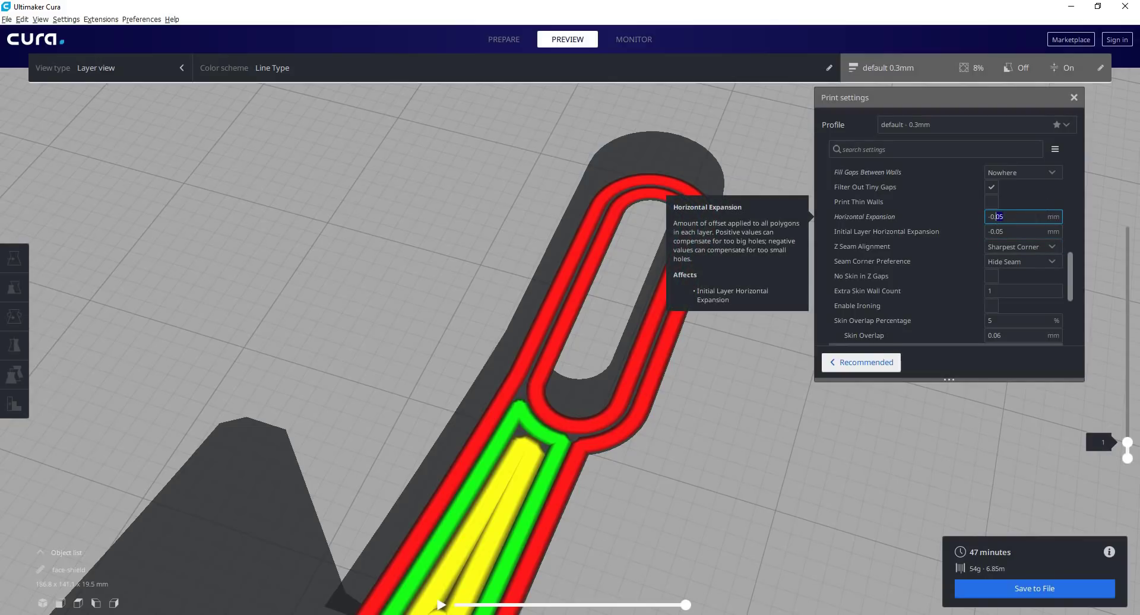
{"action": "type", "text": "15"}
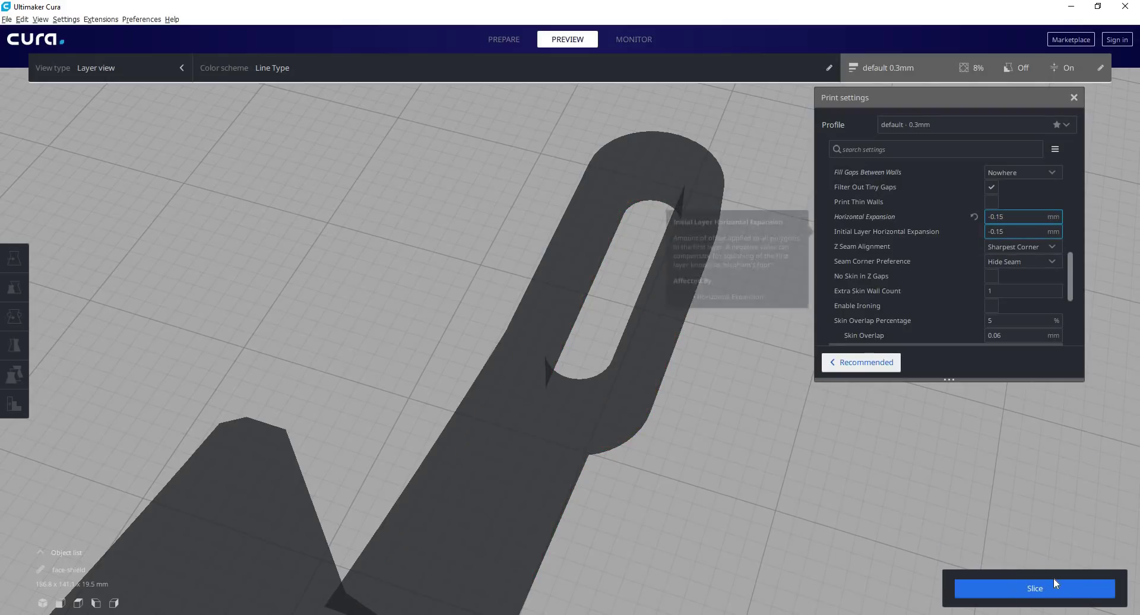
{"action": "left_click", "coordinate": [830, 468]}
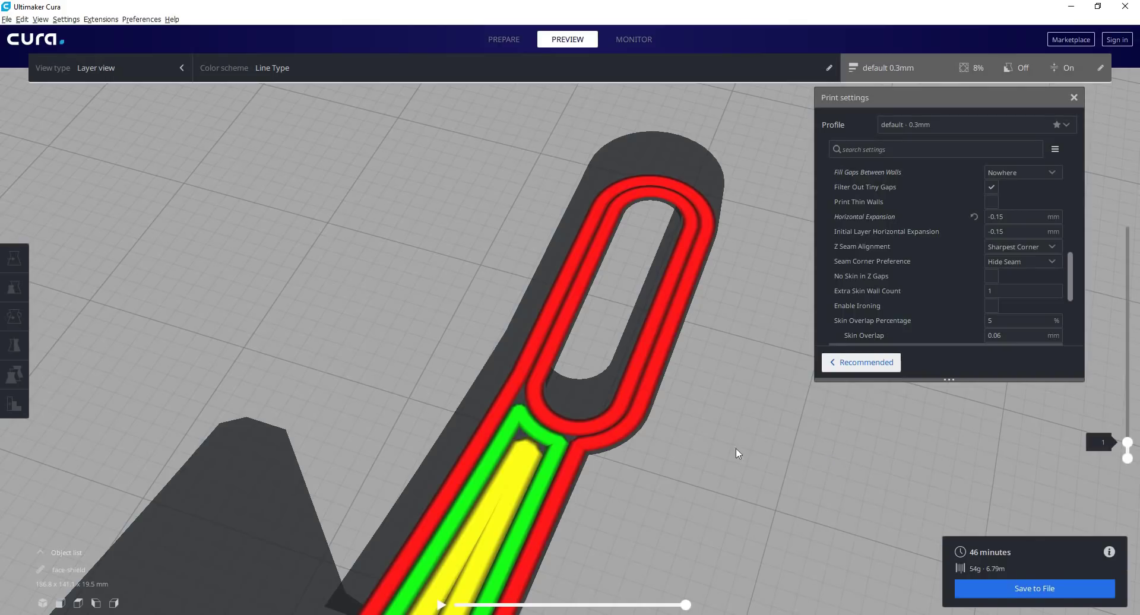
Set the Horizontal Expansion to -0.2 mm and reslice, checking the gap between the strap loop's walls.
{"action": "right_click_drag", "start_coordinate": [583, 474], "coordinate": [671, 437]}
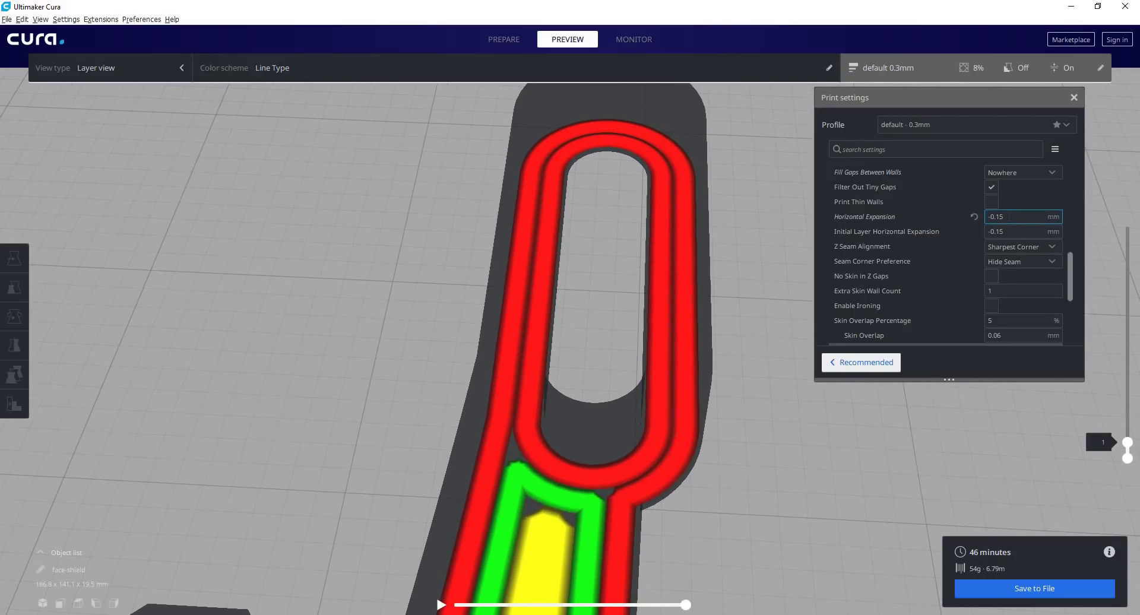
{"action": "key", "text": "BackSpace"}
{"action": "type", "text": "2"}
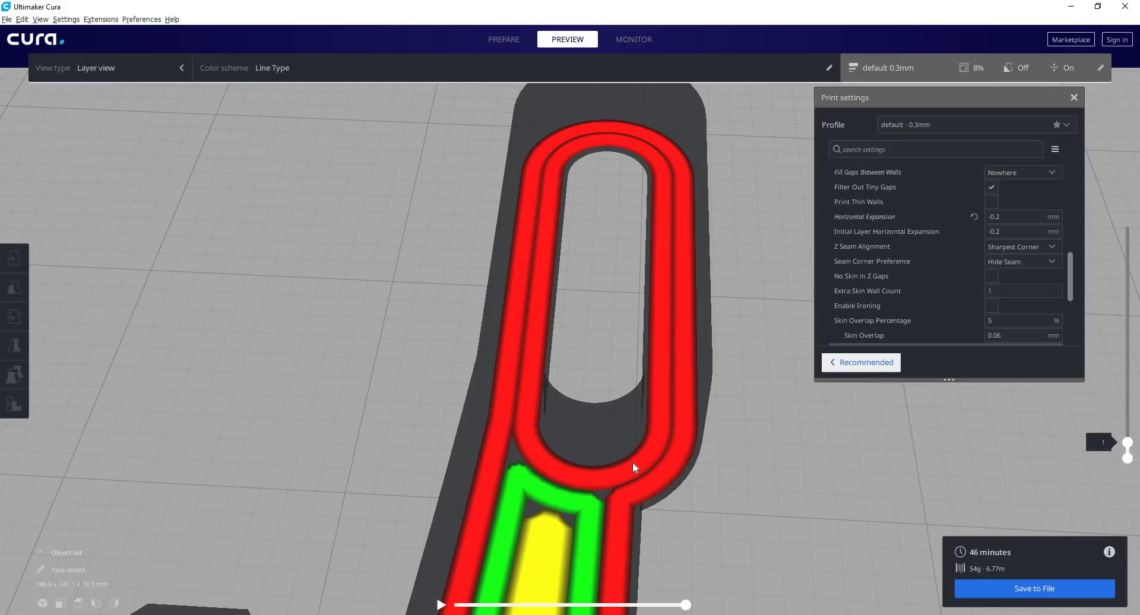
Examine the first layer's walls and skin around the base of the strap loop and along the arm.
{"action": "key", "text": "Up"}
{"action": "key", "text": "Up"}
{"action": "key", "text": "Up"}
{"action": "key", "text": "Up"}
{"action": "key", "text": "Up"}
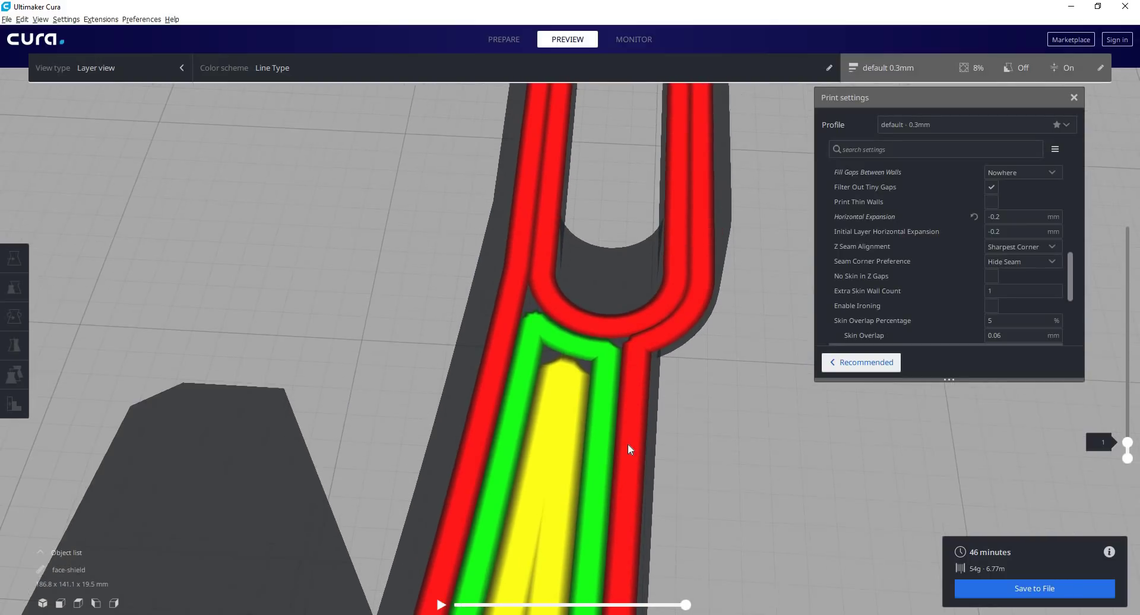
{"action": "scroll", "coordinate": [626, 436], "scroll_direction": "up", "scroll_amount": 3}
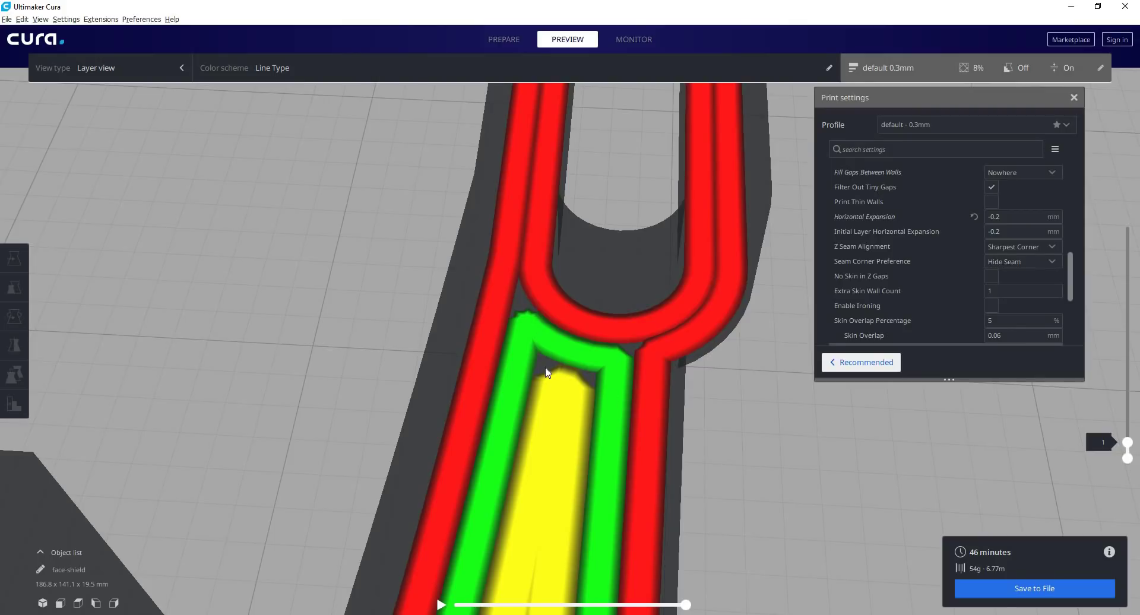
{"action": "scroll", "coordinate": [548, 389], "scroll_direction": "down", "scroll_amount": 5}
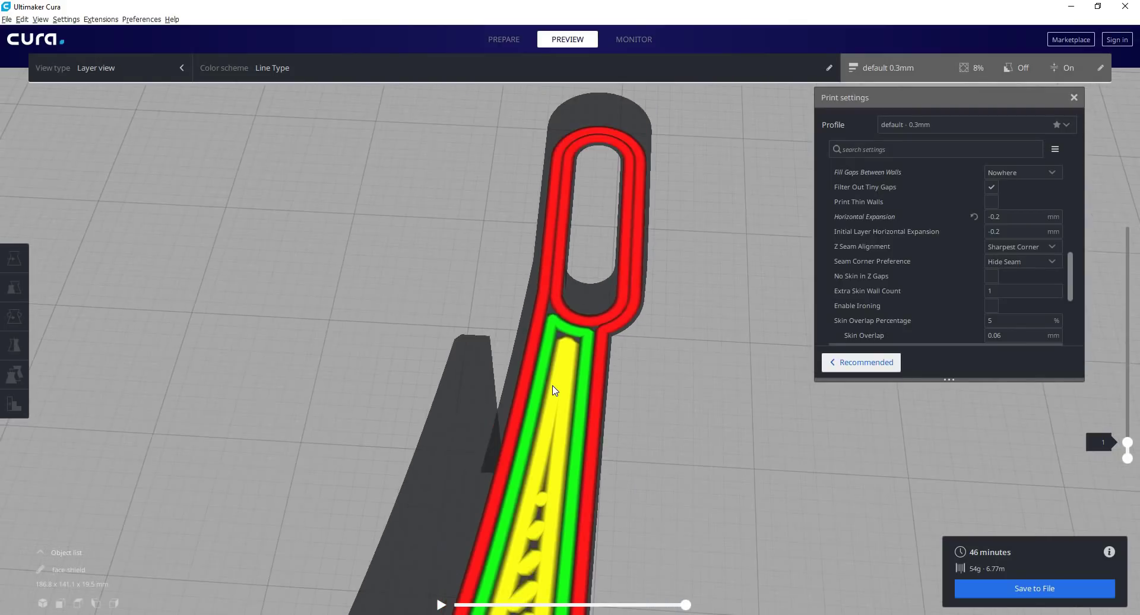
{"action": "scroll", "coordinate": [482, 393], "scroll_direction": "down", "scroll_amount": 5}
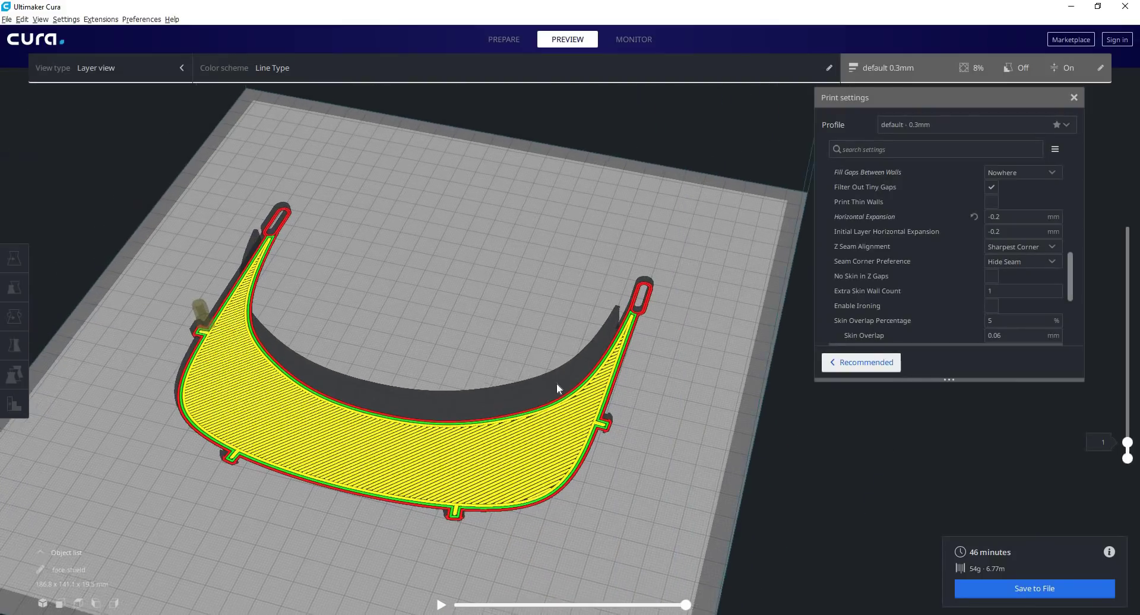
Show all layers up to layer 65 and examine the complete sliced face shield from several angles.
{"action": "scroll", "coordinate": [498, 389], "scroll_direction": "up", "scroll_amount": 2}
{"action": "scroll", "coordinate": [505, 392], "scroll_direction": "down", "scroll_amount": 2}
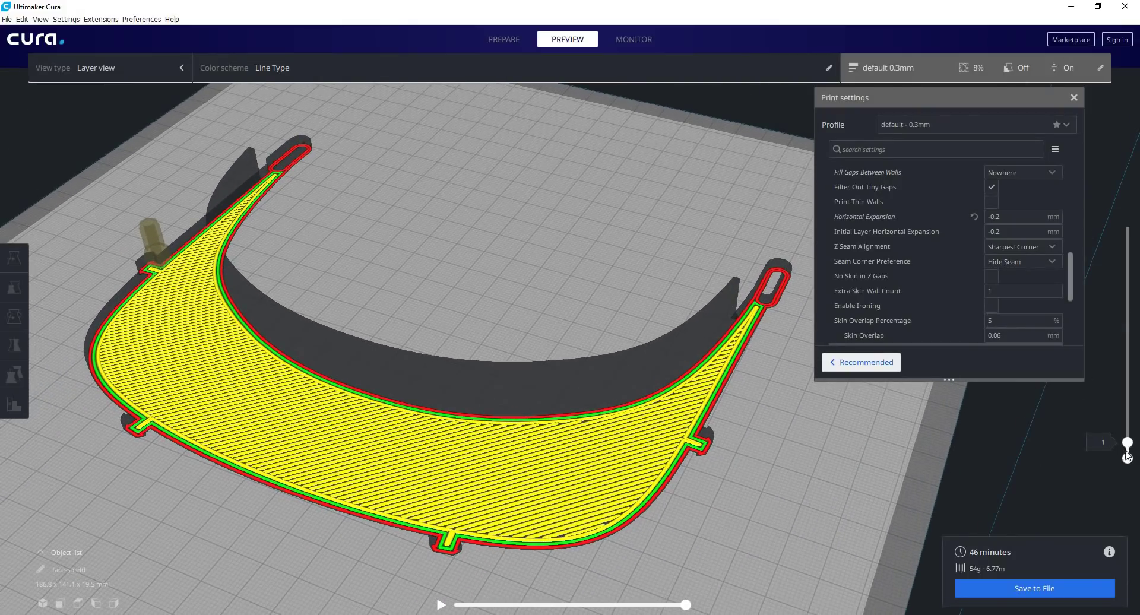
{"action": "left_click_drag", "start_coordinate": [1123, 444], "coordinate": [1131, 328]}
{"action": "left_click_drag", "start_coordinate": [1137, 289], "coordinate": [1116, 216]}
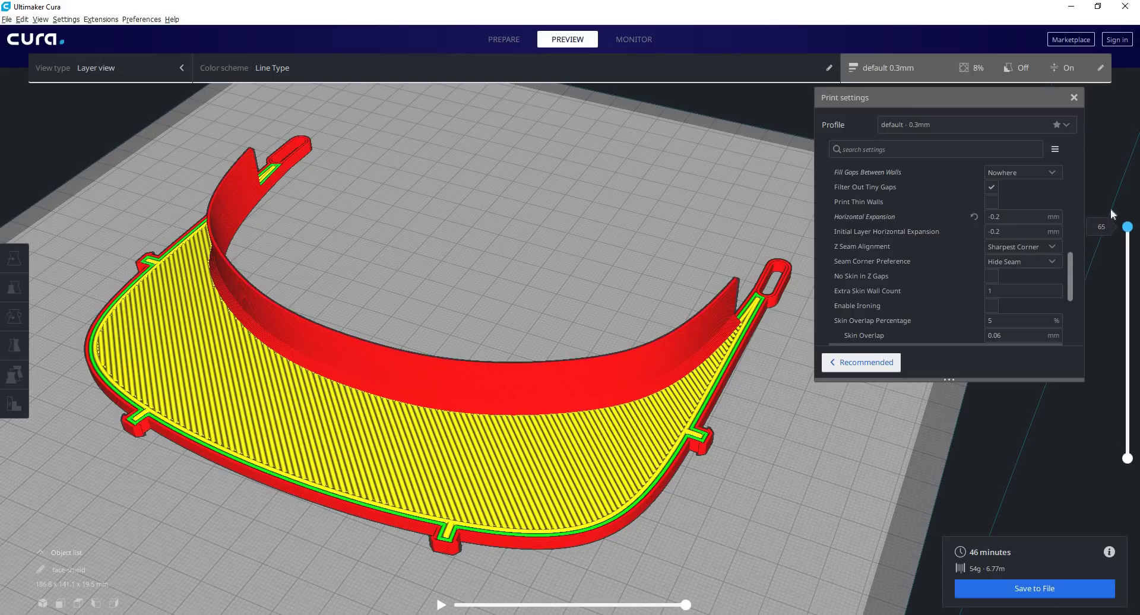
{"action": "right_click_drag", "start_coordinate": [610, 300], "coordinate": [790, 445]}
{"action": "scroll", "coordinate": [791, 446], "scroll_direction": "up", "scroll_amount": 2}
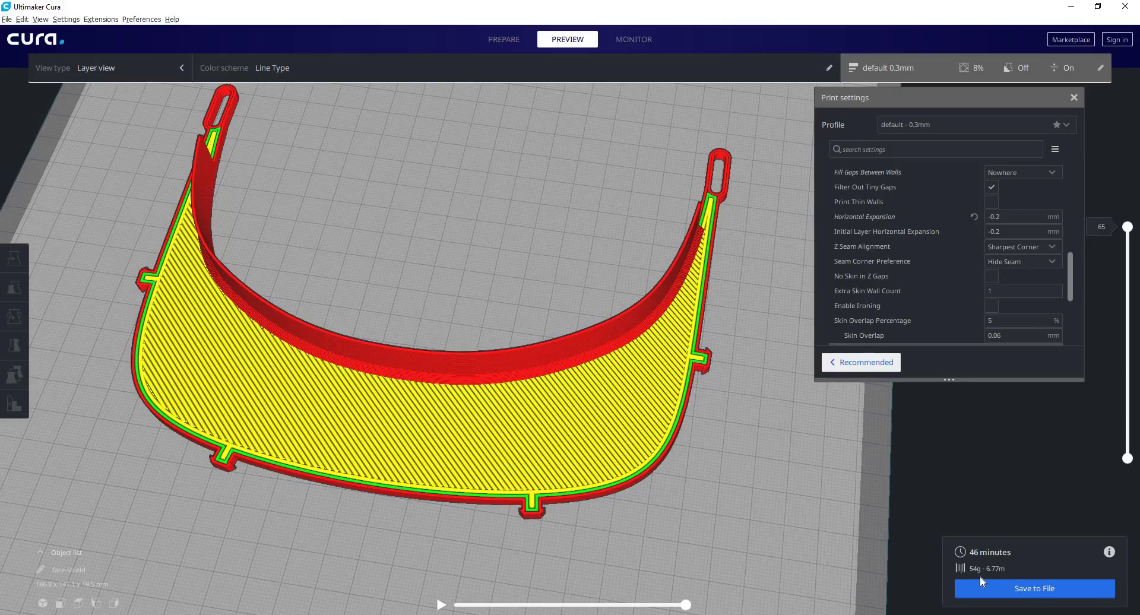
{"action": "right_click_drag", "start_coordinate": [738, 472], "coordinate": [742, 446]}
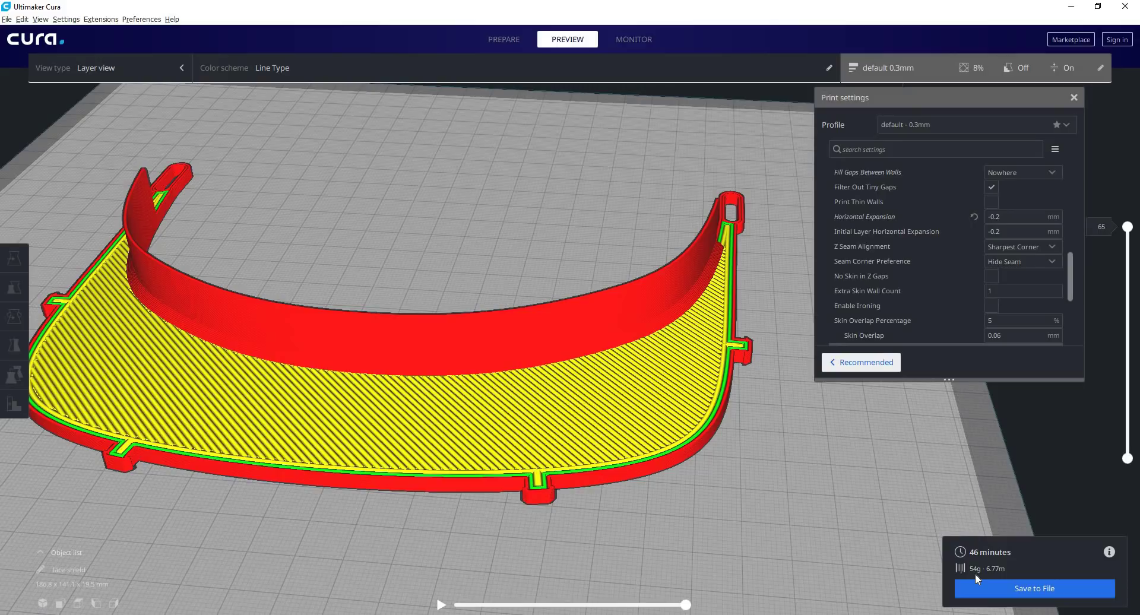
Lower the face shield to a Z position of -0.3 mm and reslice it.
{"action": "left_click", "coordinate": [375, 386]}
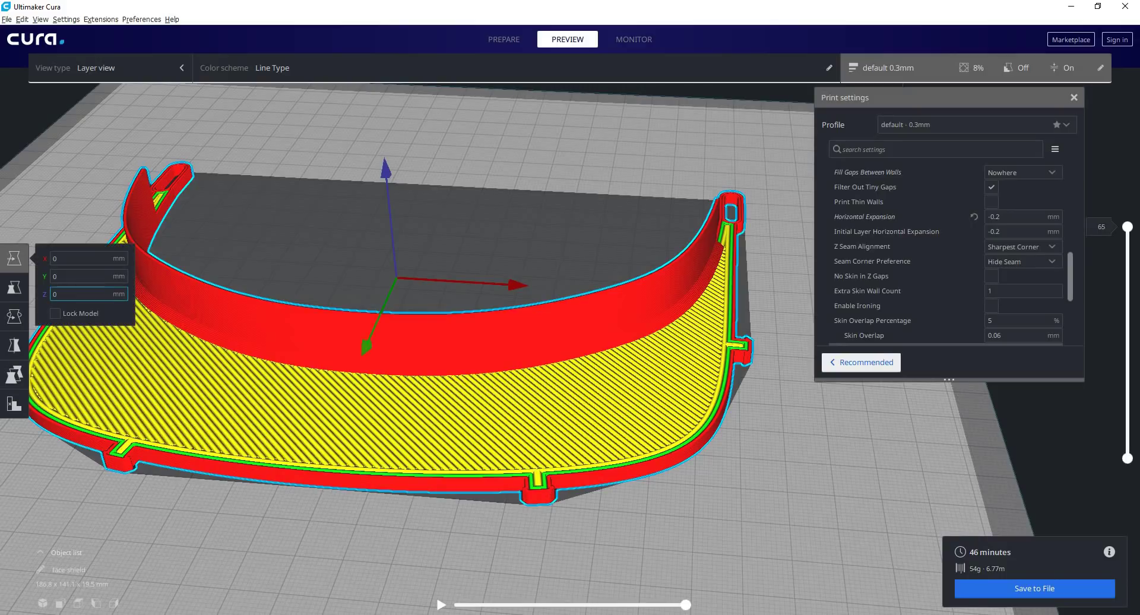
{"action": "double_click", "coordinate": [77, 294]}
{"action": "type", "text": "-0.3"}
{"action": "key", "text": "Return"}
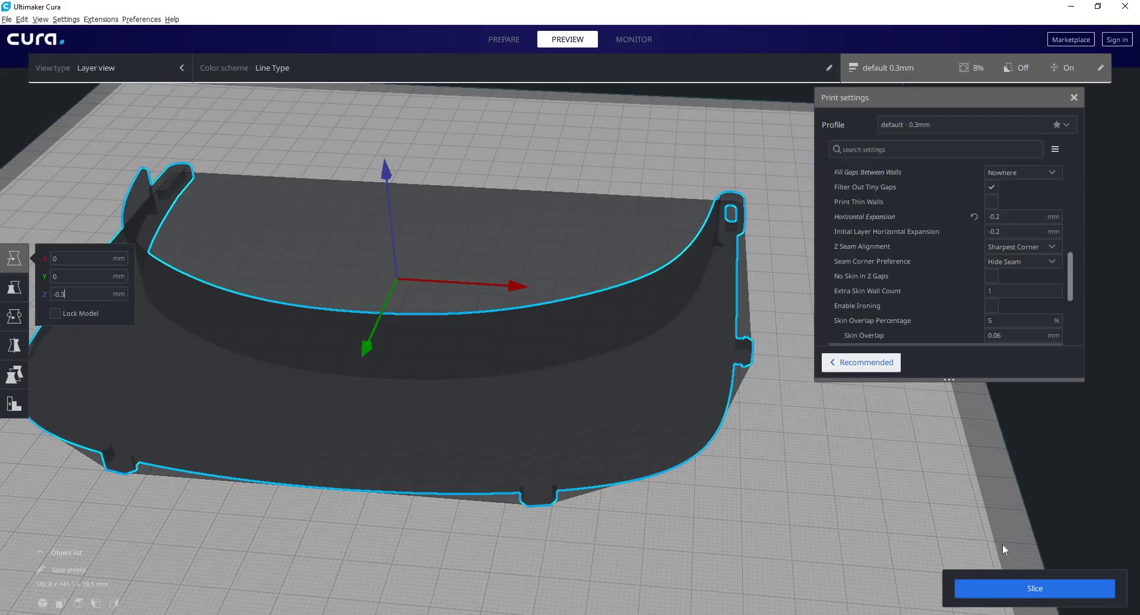
{"action": "left_click", "coordinate": [1030, 589]}
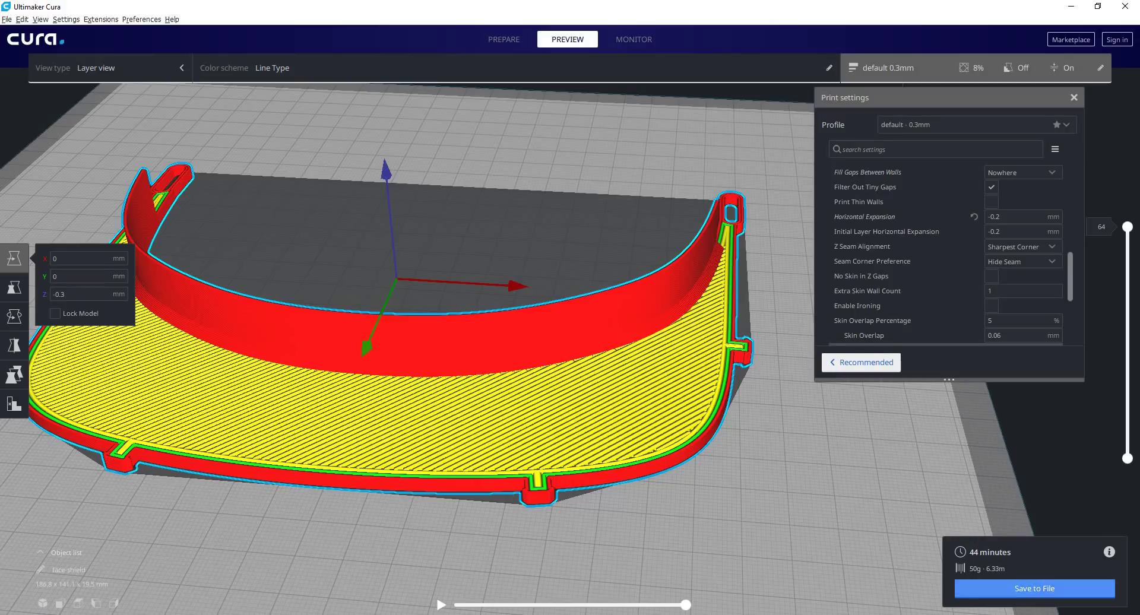
Inspect the resliced face shield's visor skin, headband and strap loops up close and from above.
{"action": "scroll", "coordinate": [552, 493], "scroll_direction": "down", "scroll_amount": 5}
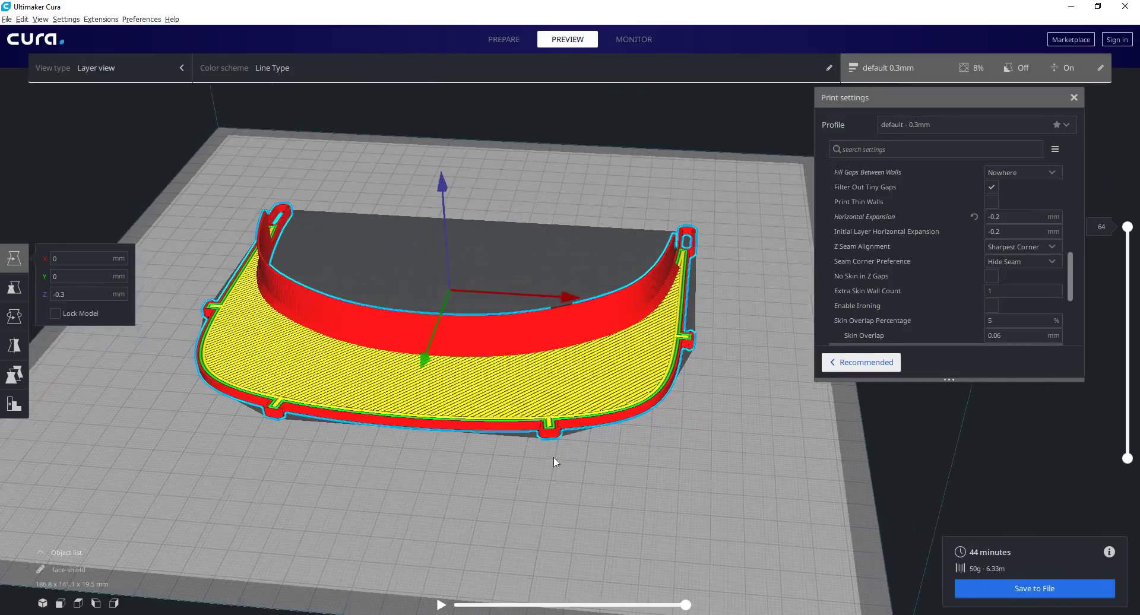
{"action": "scroll", "coordinate": [616, 407], "scroll_direction": "up", "scroll_amount": 5}
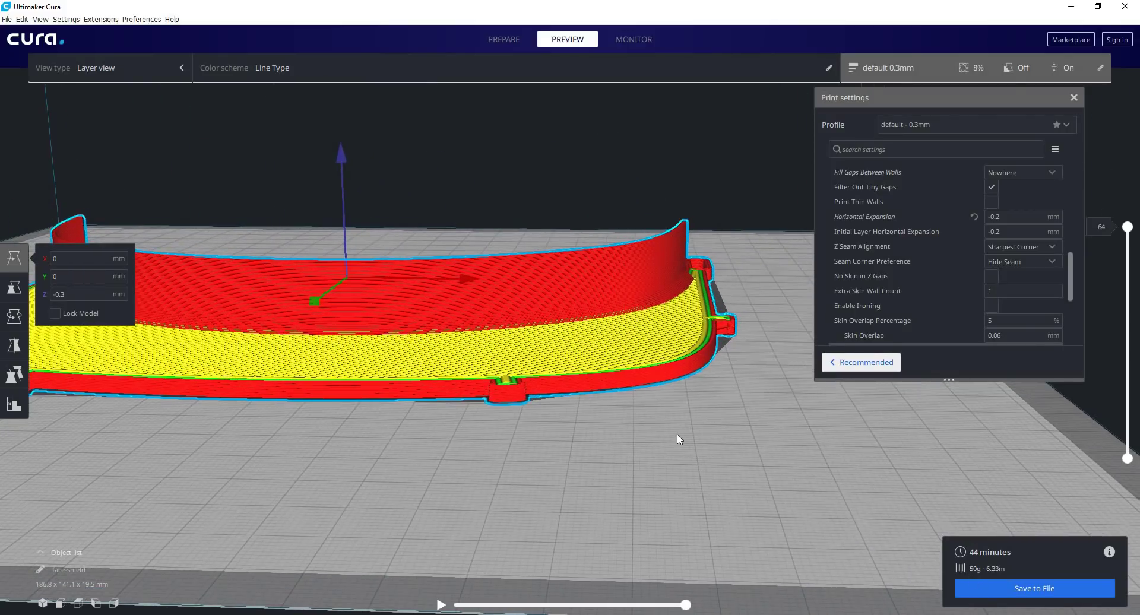
{"action": "right_click_drag", "start_coordinate": [702, 425], "coordinate": [830, 466]}
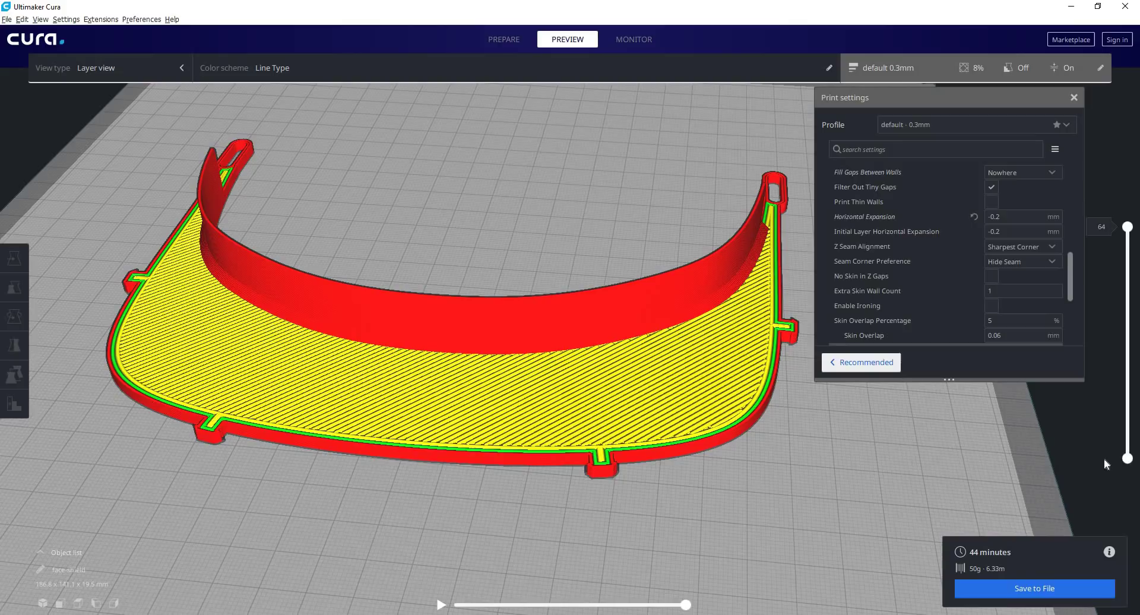
Collapse the Shell settings and enable Jerk Control in the Speed settings.
{"action": "scroll", "coordinate": [912, 308], "scroll_direction": "up", "scroll_amount": 8}
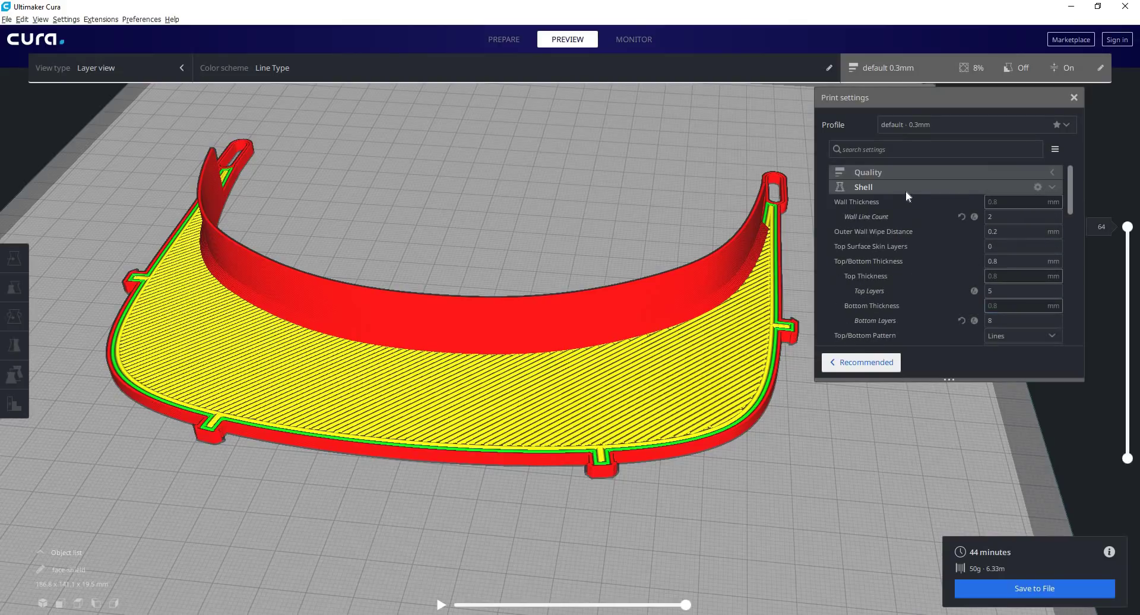
{"action": "left_click", "coordinate": [906, 191]}
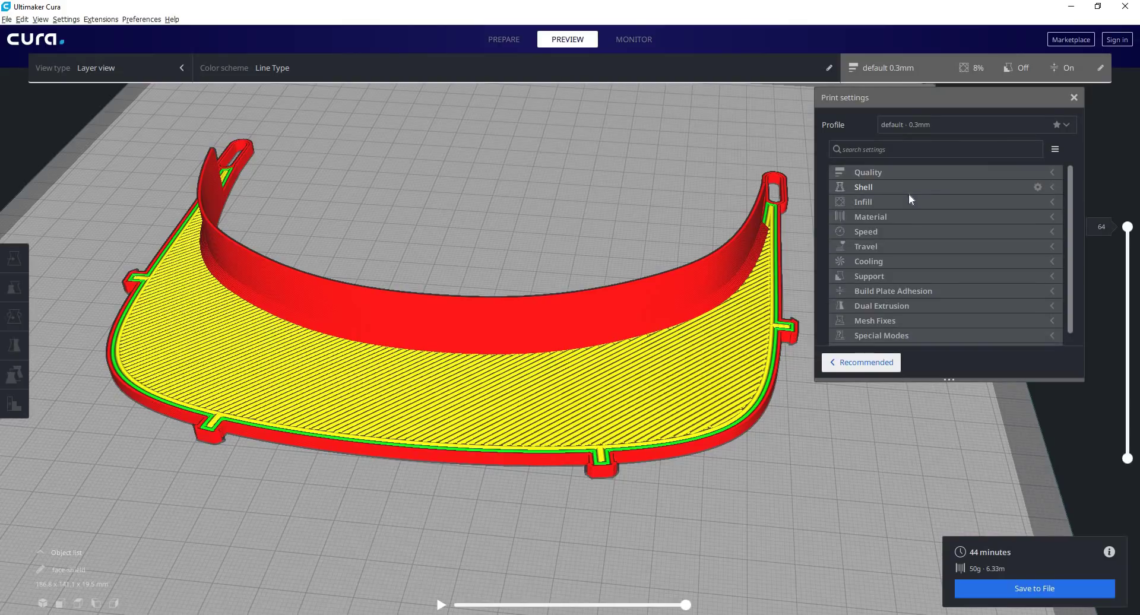
{"action": "left_click", "coordinate": [902, 230]}
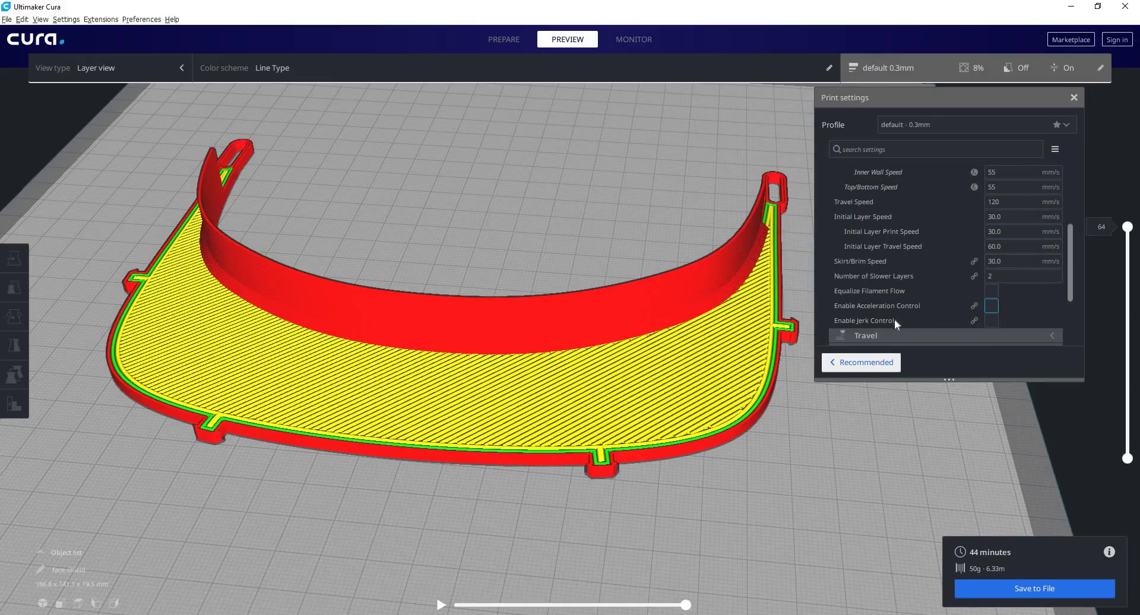
{"action": "left_click", "coordinate": [992, 320]}
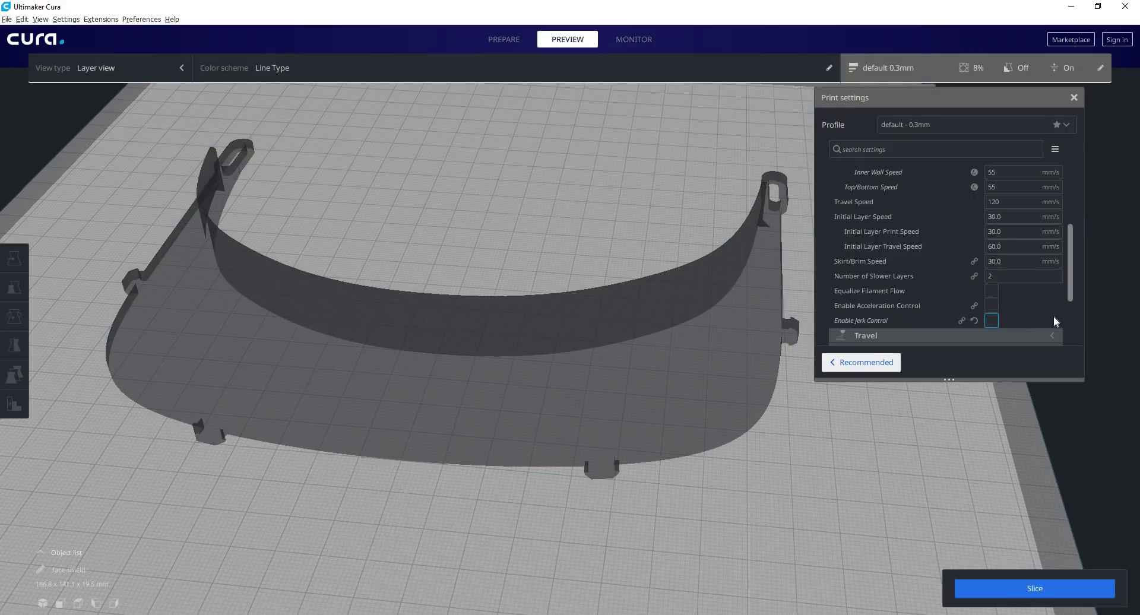
Enable Acceleration Control to review the acceleration and jerk values, and turn it off again.
{"action": "left_click", "coordinate": [991, 305]}
{"action": "scroll", "coordinate": [1021, 305], "scroll_direction": "down", "scroll_amount": 3}
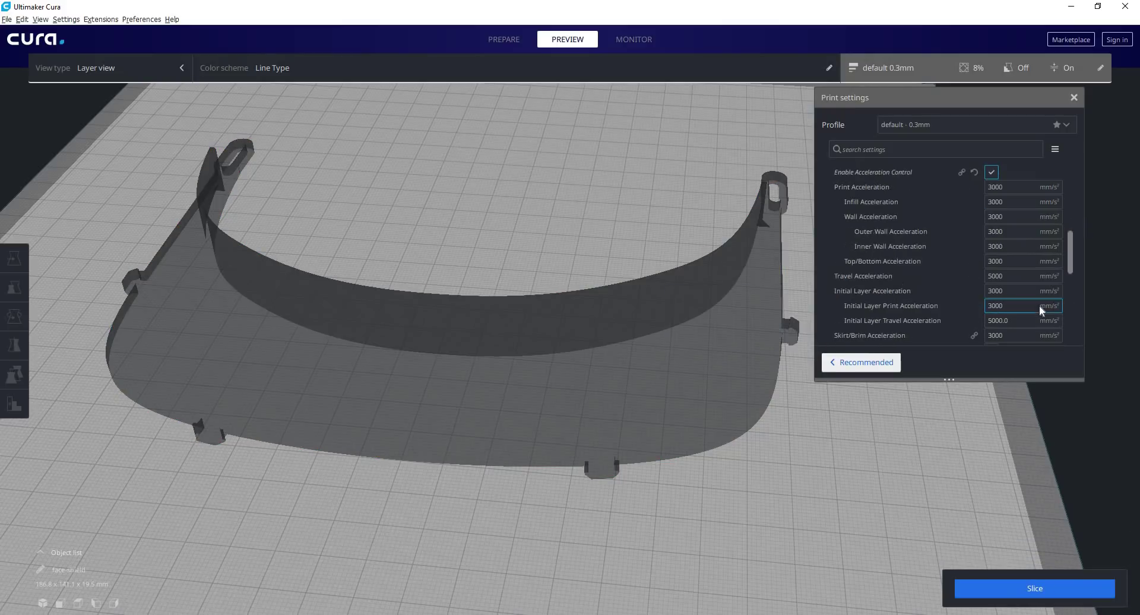
{"action": "scroll", "coordinate": [1032, 231], "scroll_direction": "down", "scroll_amount": 3}
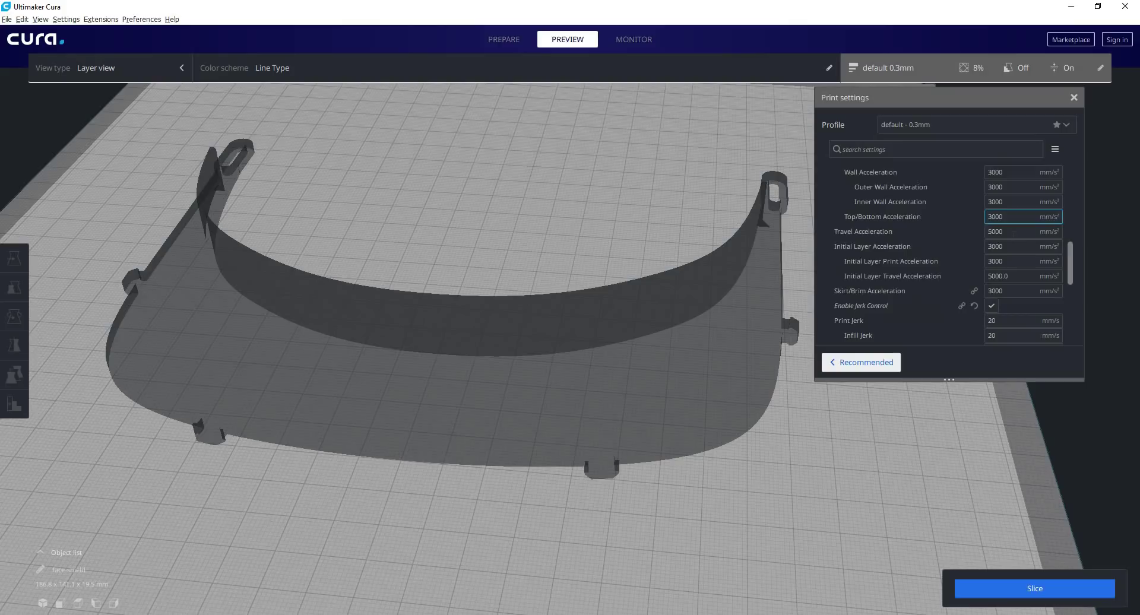
{"action": "scroll", "coordinate": [1021, 231], "scroll_direction": "down", "scroll_amount": 2}
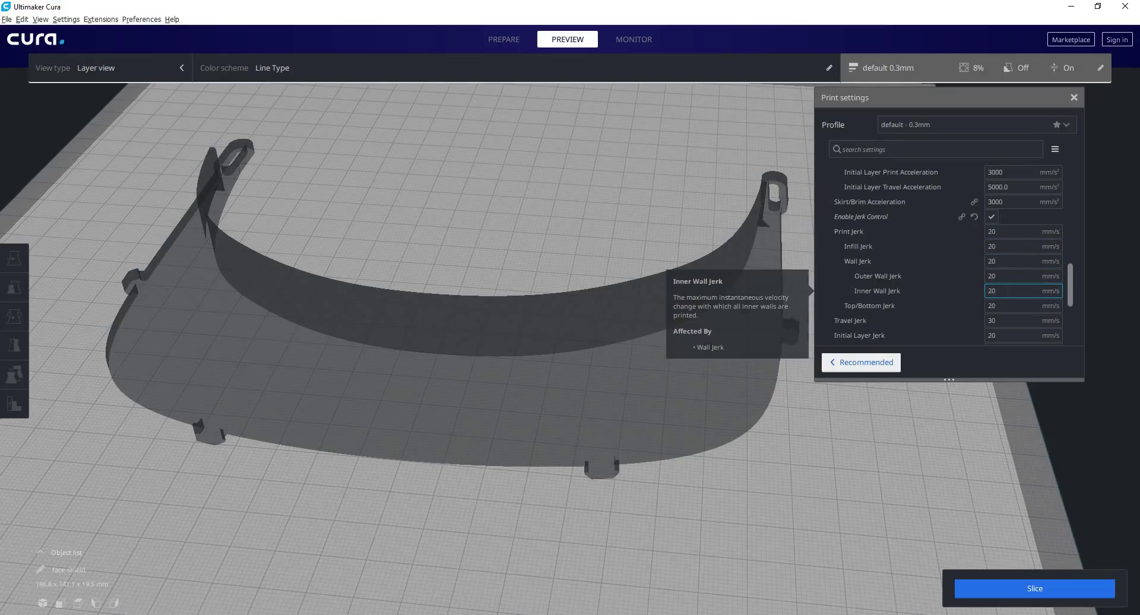
{"action": "scroll", "coordinate": [1017, 284], "scroll_direction": "up", "scroll_amount": 6}
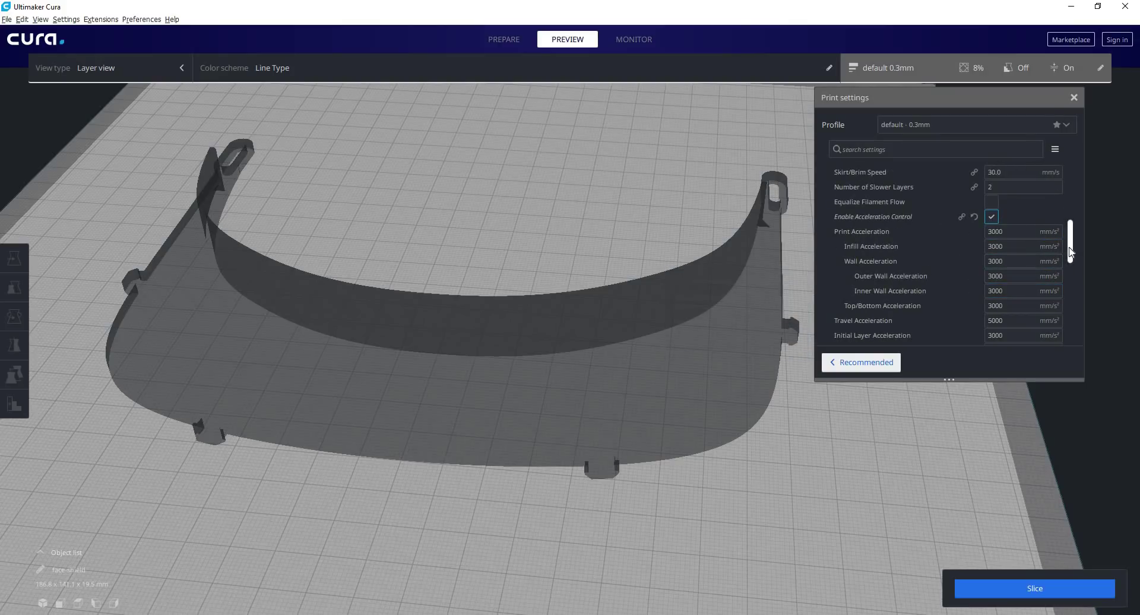
{"action": "scroll", "coordinate": [1070, 245], "scroll_direction": "up", "scroll_amount": 1}
{"action": "mouse_move", "coordinate": [1071, 245]}
{"action": "left_mouse_down"}
{"action": "mouse_move", "coordinate": [1069, 264]}
{"action": "mouse_move", "coordinate": [1067, 242]}
{"action": "left_mouse_up"}
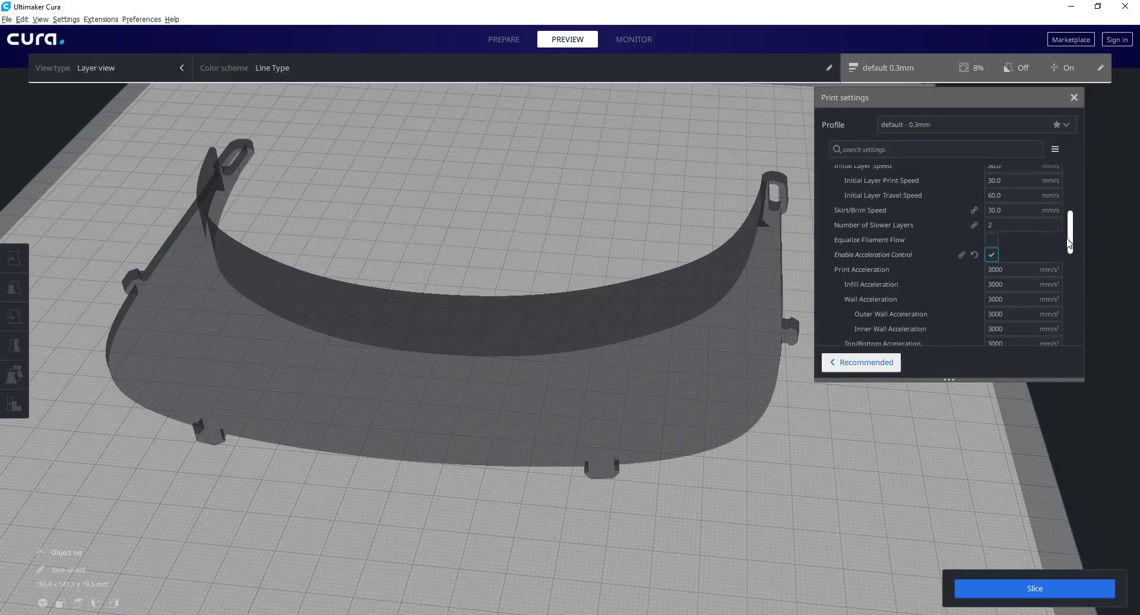
{"action": "left_click", "coordinate": [991, 255]}
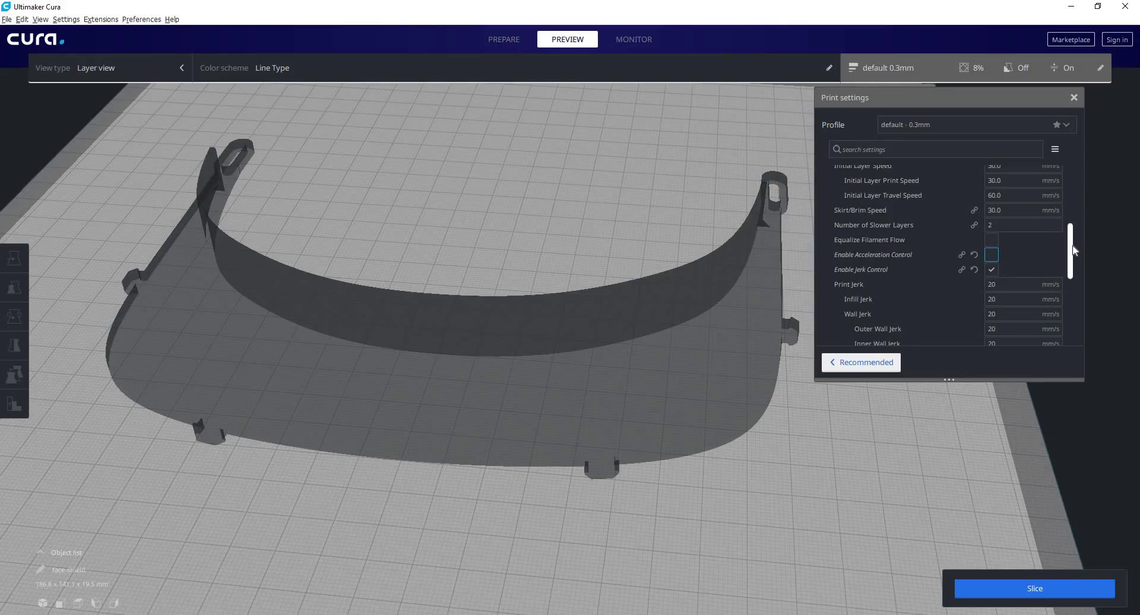
Review the infill, outer wall, inner wall, travel and initial layer speeds in the Speed settings.
{"action": "scroll", "coordinate": [1073, 231], "scroll_direction": "up", "scroll_amount": 1}
{"action": "scroll", "coordinate": [1075, 190], "scroll_direction": "up", "scroll_amount": 6}
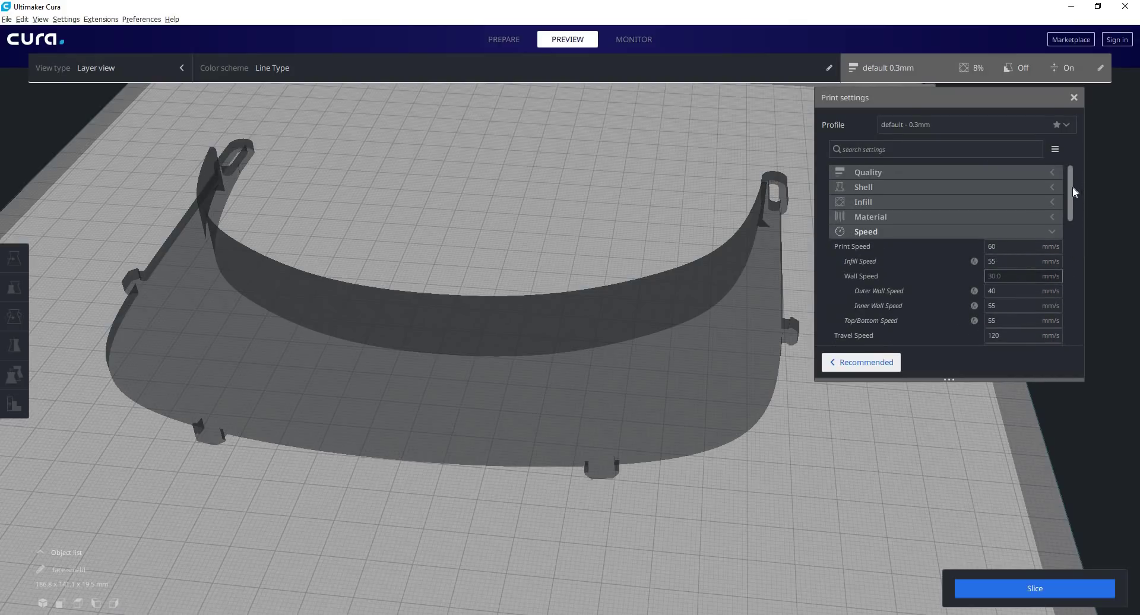
{"action": "scroll", "coordinate": [1077, 210], "scroll_direction": "down", "scroll_amount": 4}
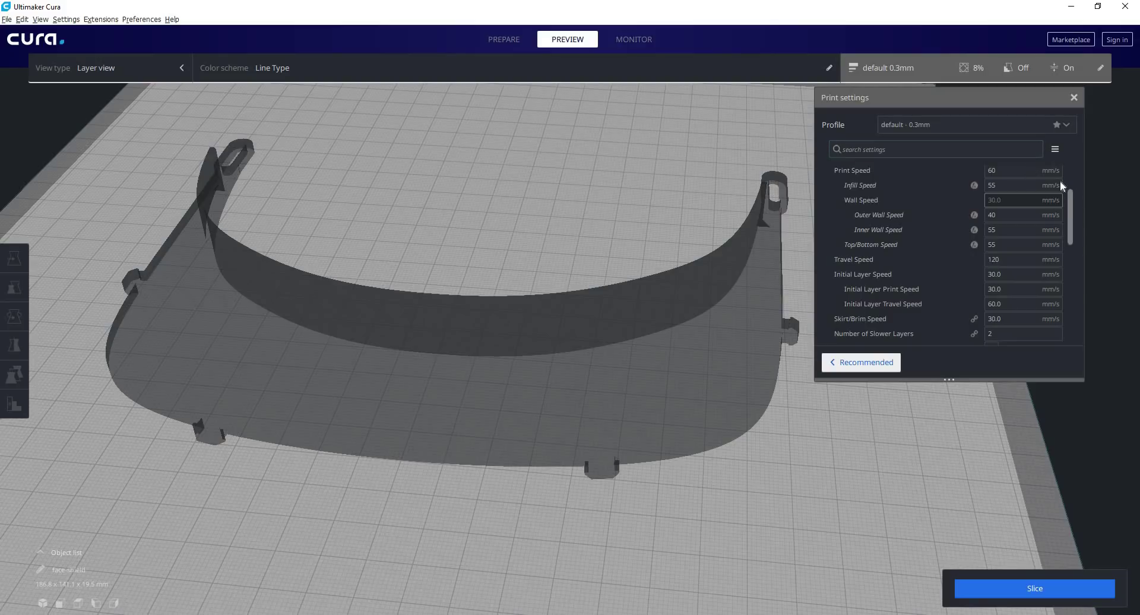
{"action": "left_click", "coordinate": [1009, 185]}
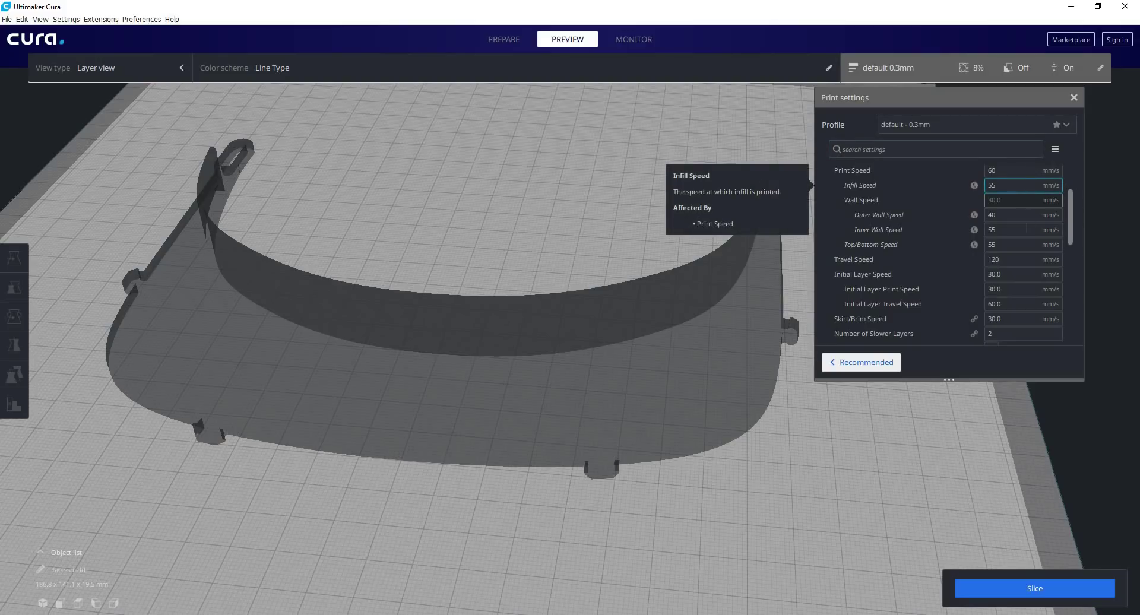
{"action": "left_click", "coordinate": [1025, 229]}
{"action": "left_click", "coordinate": [1009, 215]}
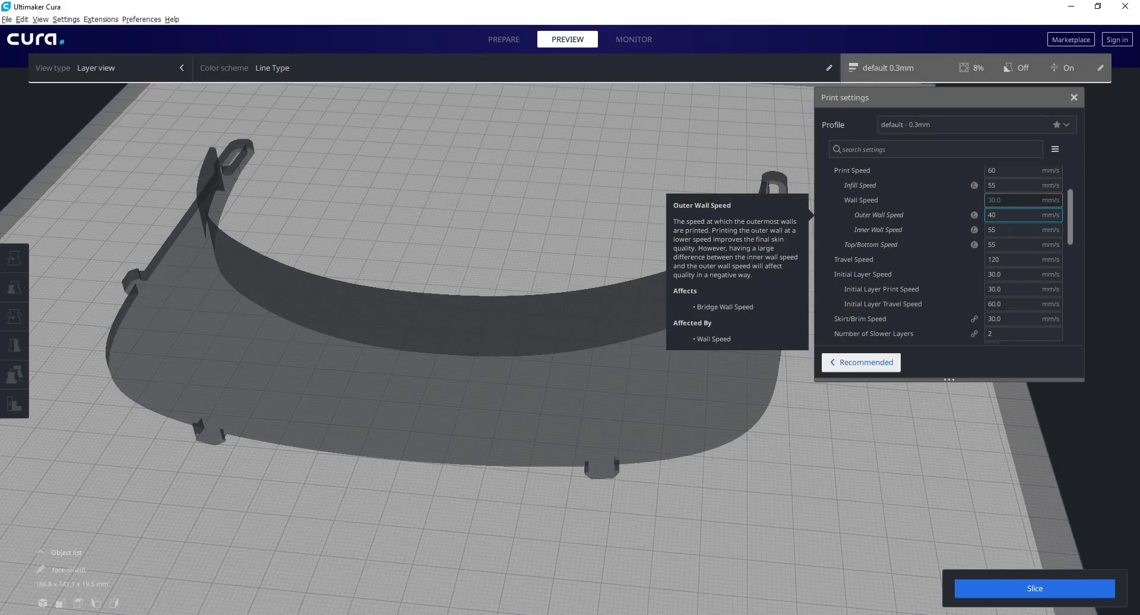
{"action": "left_click", "coordinate": [1009, 231]}
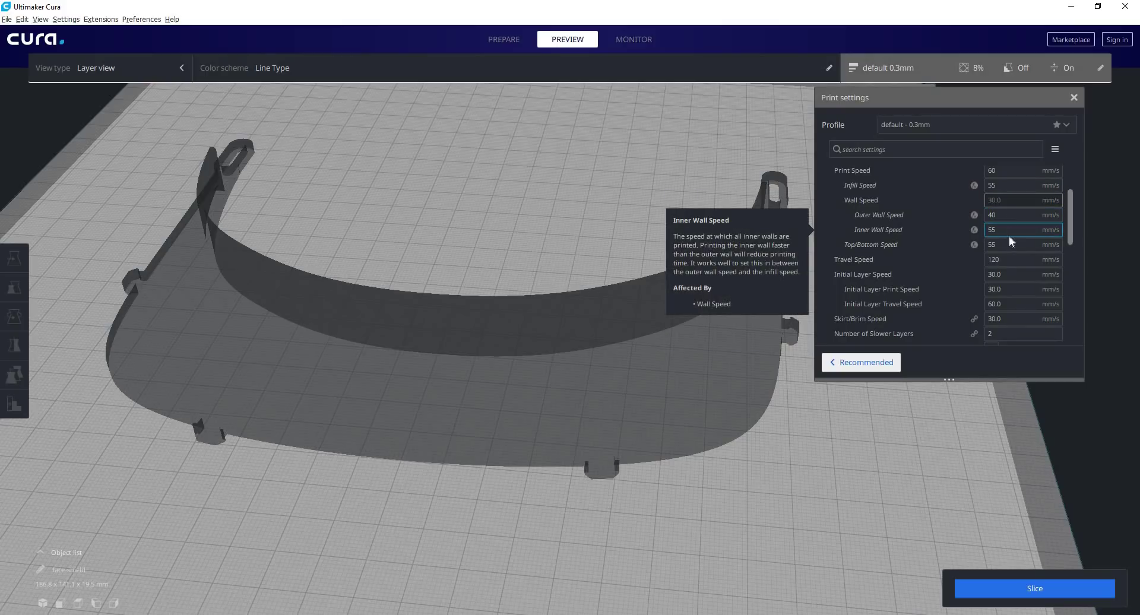
{"action": "left_click", "coordinate": [1006, 260]}
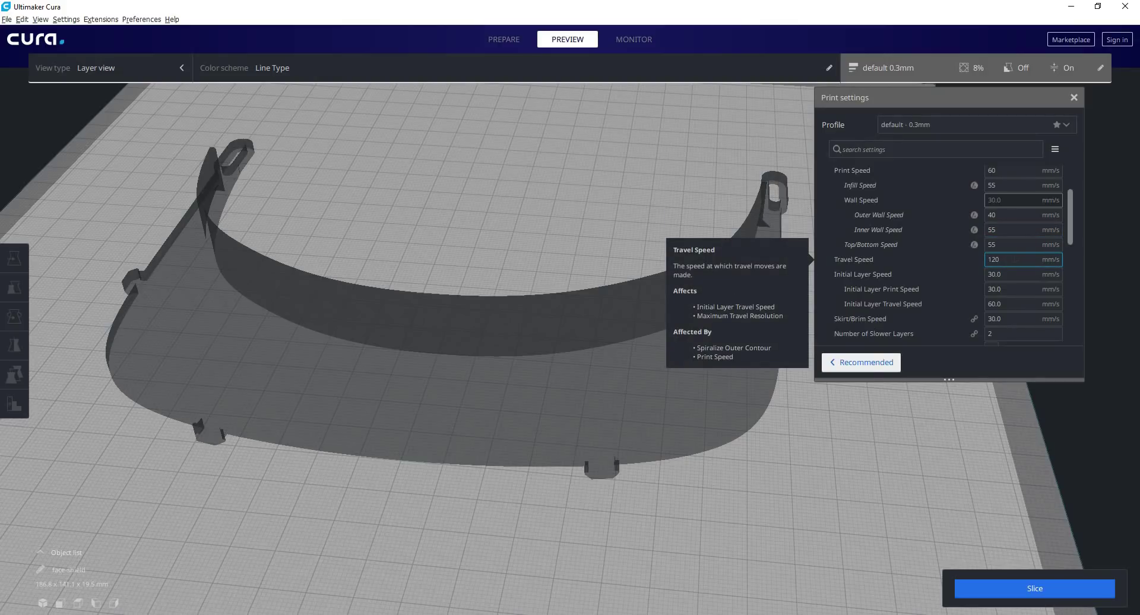
{"action": "key", "text": "Tab"}
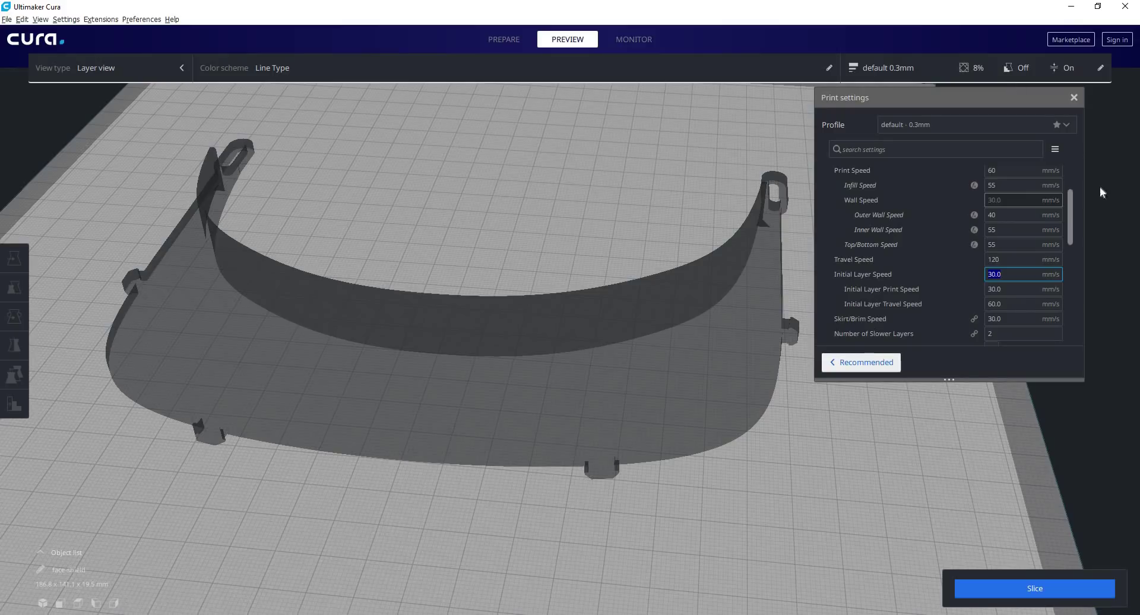
{"action": "scroll", "coordinate": [1073, 237], "scroll_direction": "down", "scroll_amount": 3}
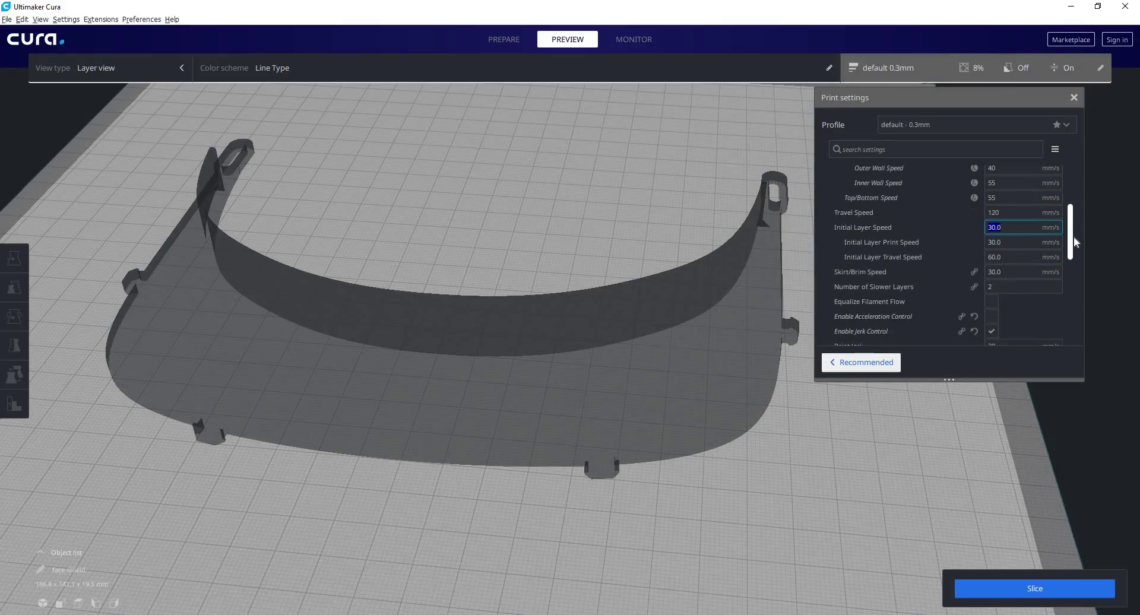